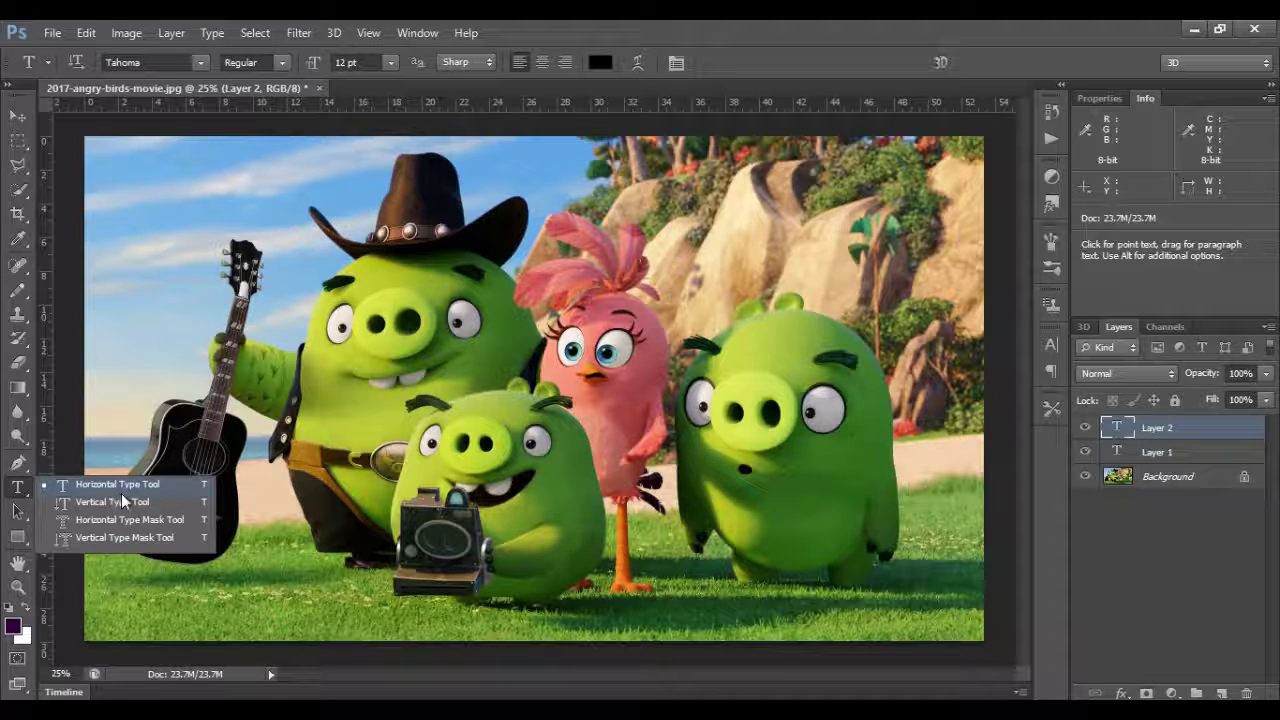
- Add horizontal point text "Nyob zoo" in the sky above the guitar at a font size of 100 pt
{"action": "left_click", "coordinate": [121, 493]}
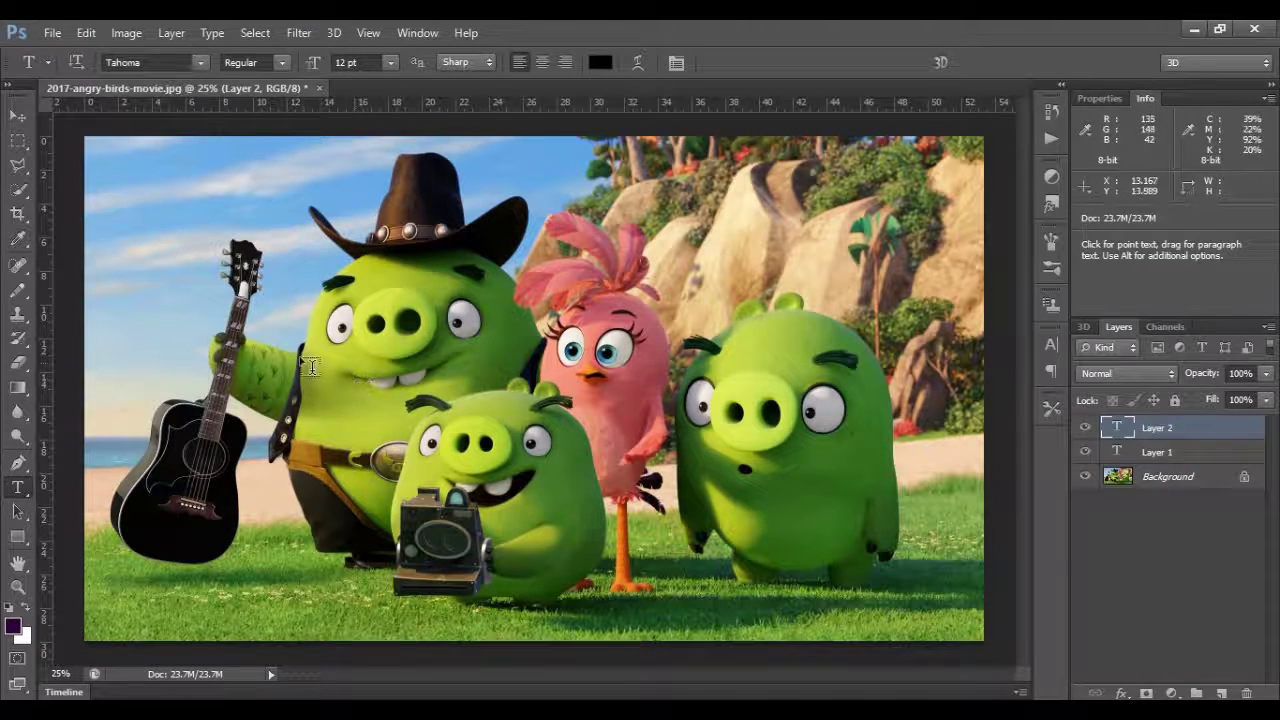
{"action": "left_click", "coordinate": [142, 237]}
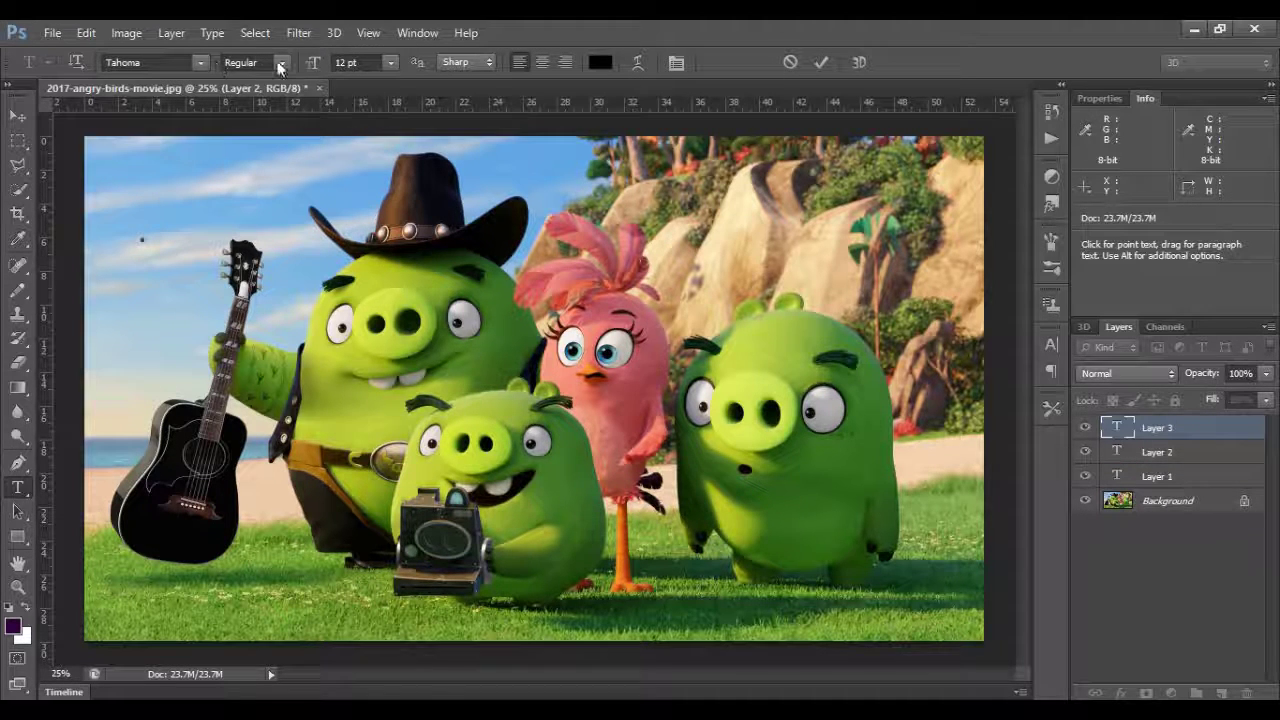
{"action": "double_click", "coordinate": [343, 62]}
{"action": "key", "text": "BackSpace"}
{"action": "type", "text": "100"}
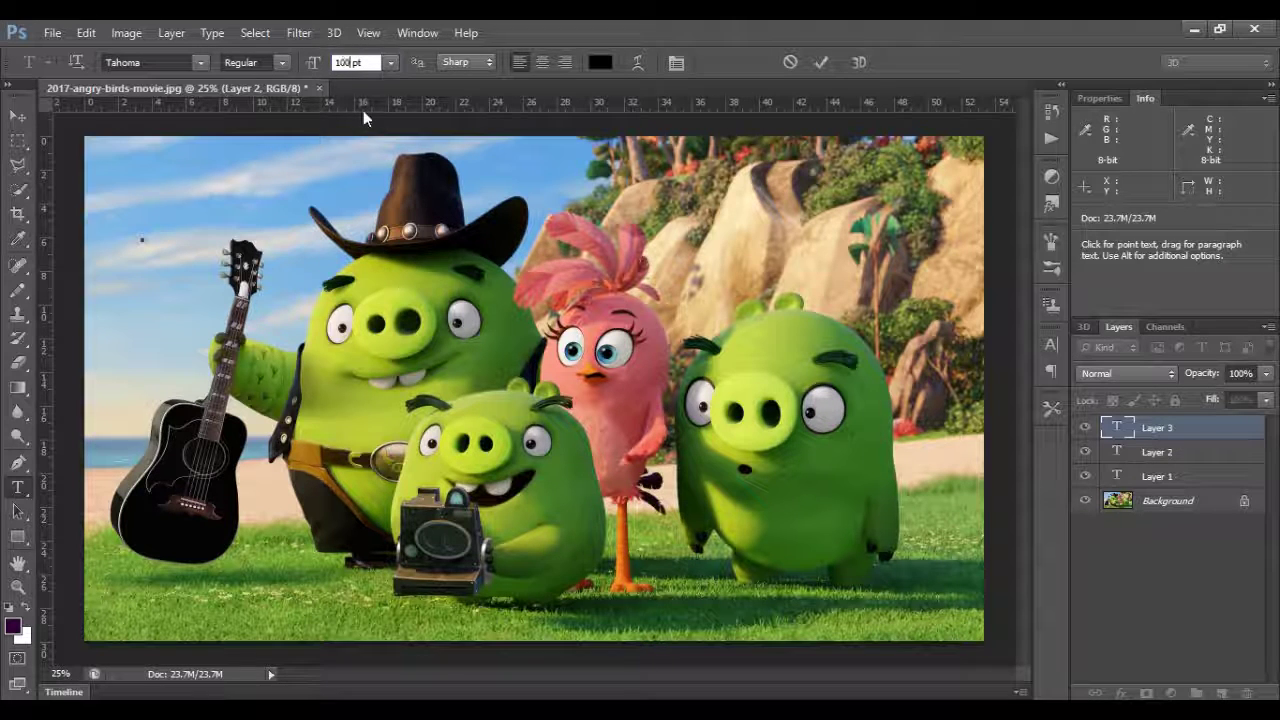
{"action": "key", "text": "Return"}
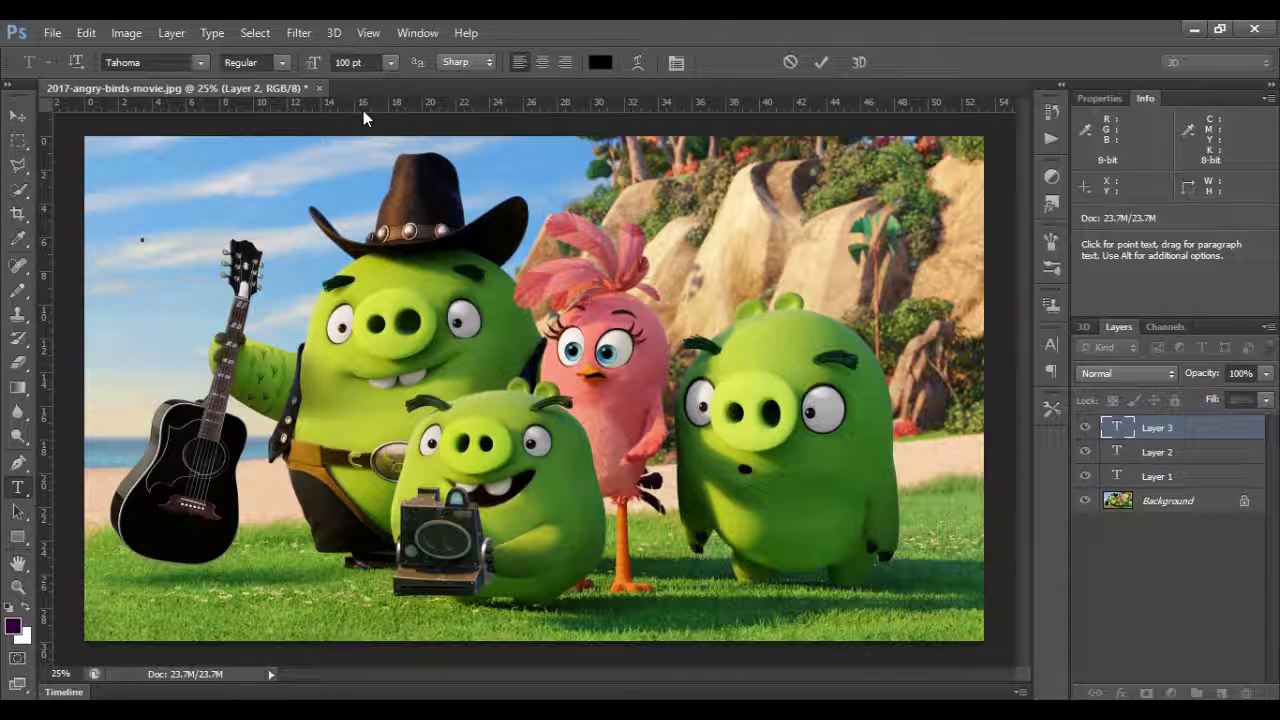
{"action": "type", "text": "Nyob zoo"}
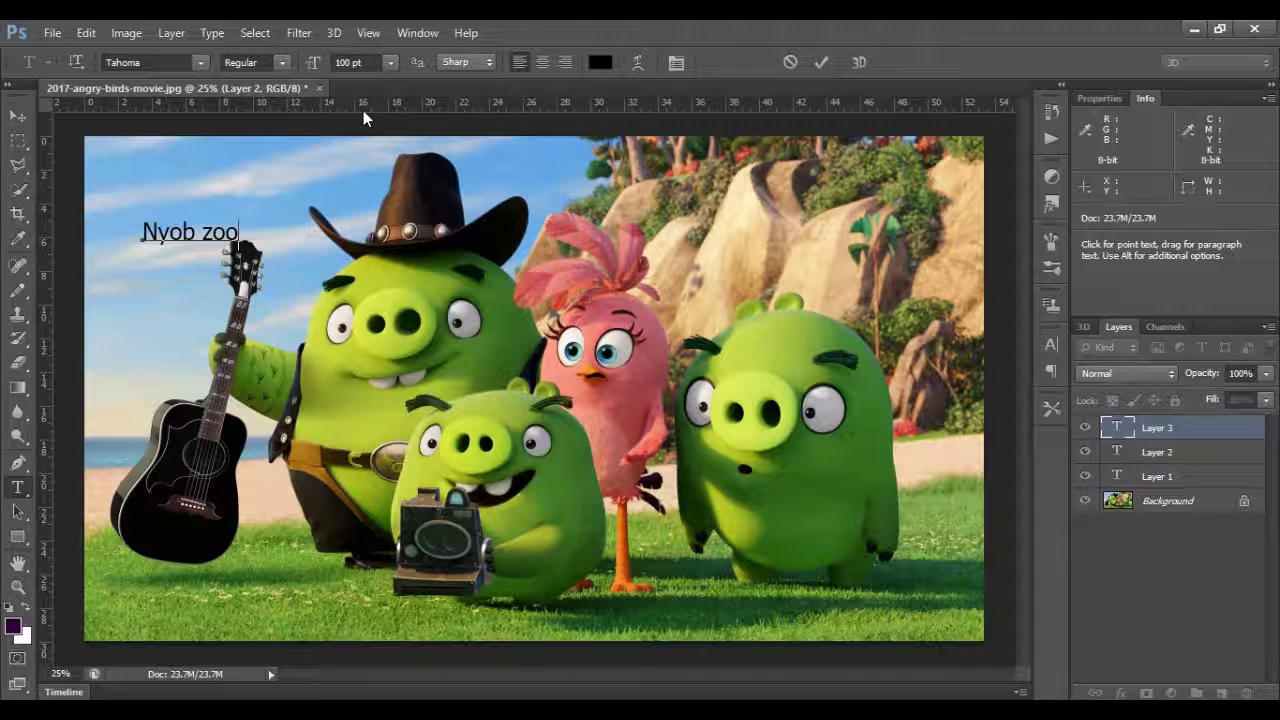
- Continue the text line with "os cov phooj ywg." in red (#e81919) and commit the text layer
{"action": "left_click", "coordinate": [601, 62]}
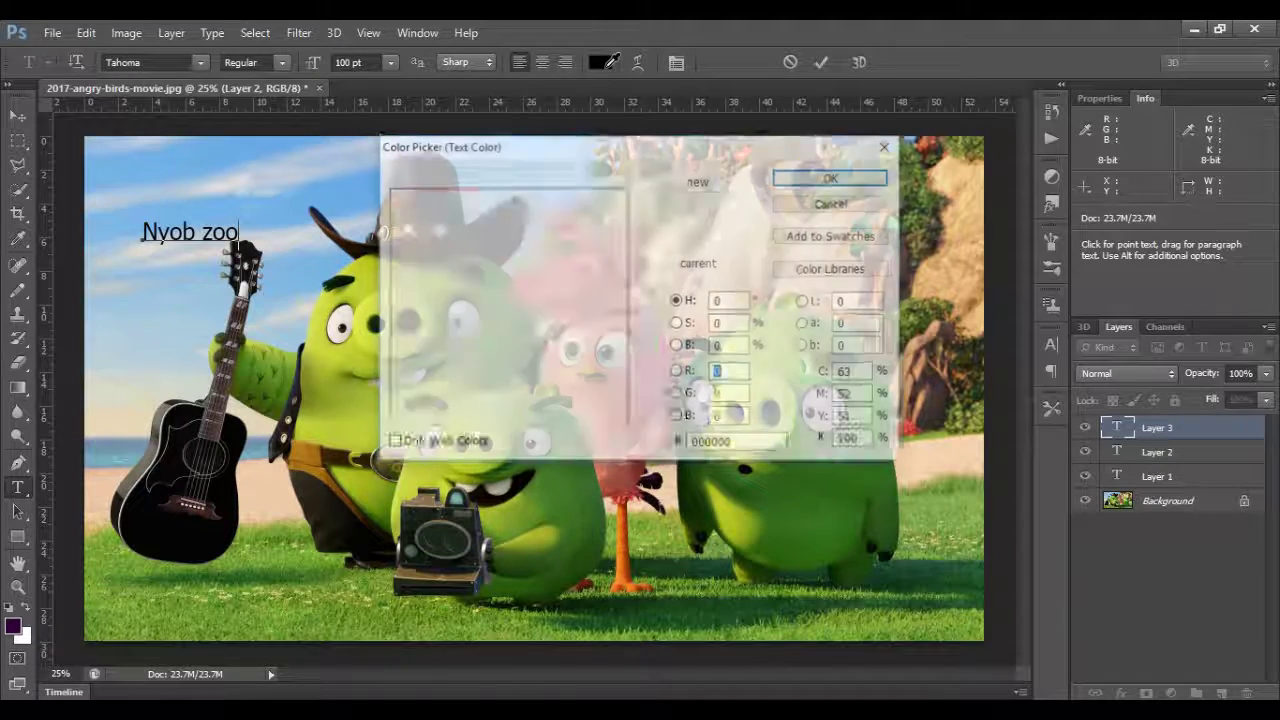
{"action": "left_click", "coordinate": [601, 209]}
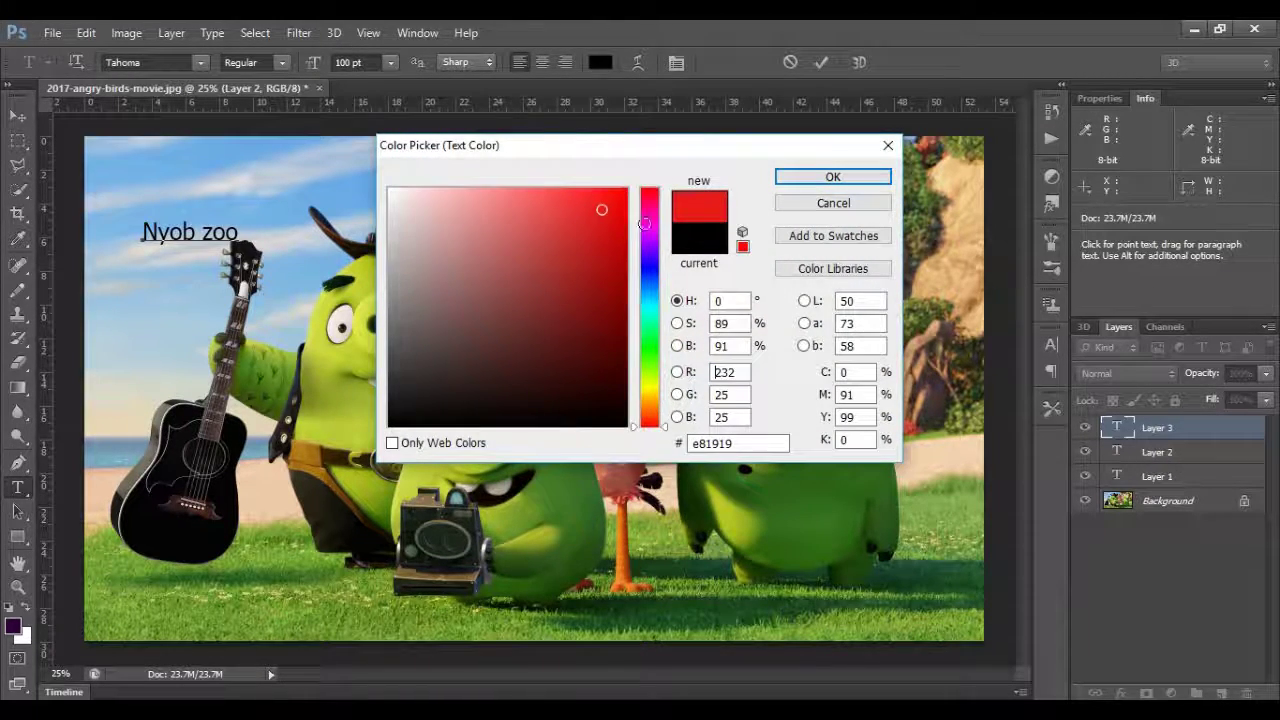
{"action": "left_click", "coordinate": [826, 178]}
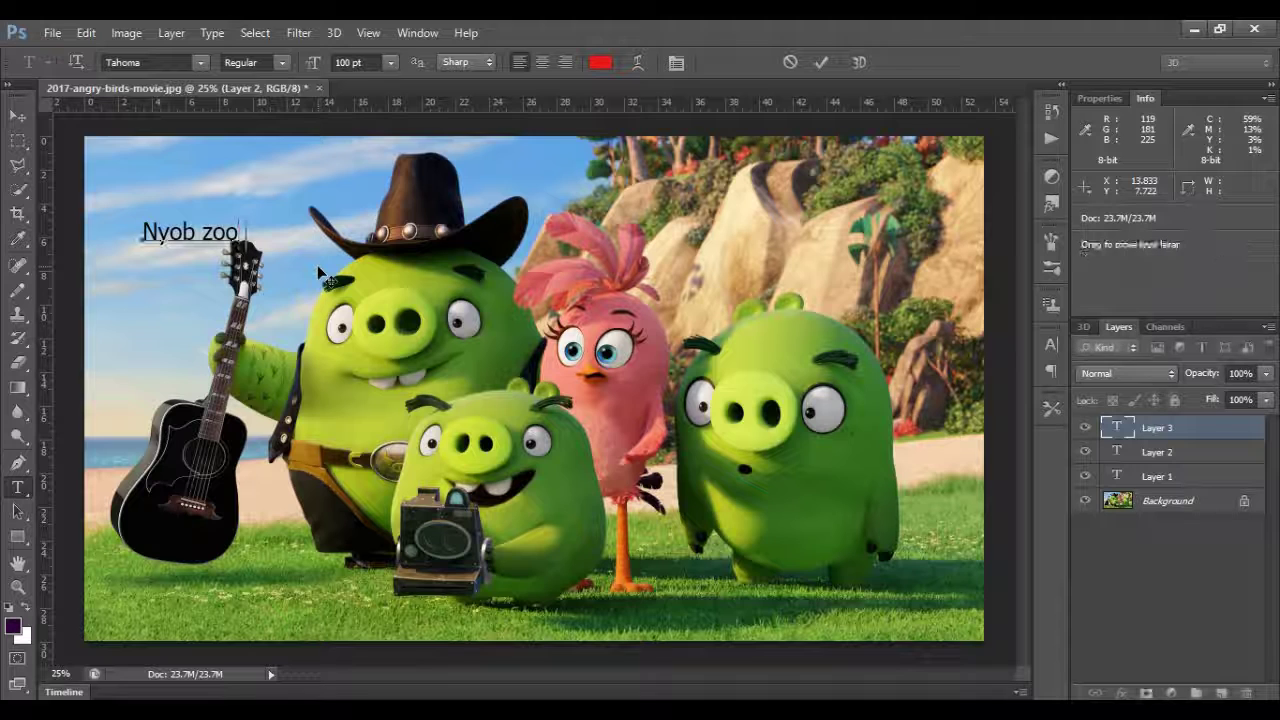
{"action": "type", "text": "ok"}
{"action": "key", "text": "BackSpace"}
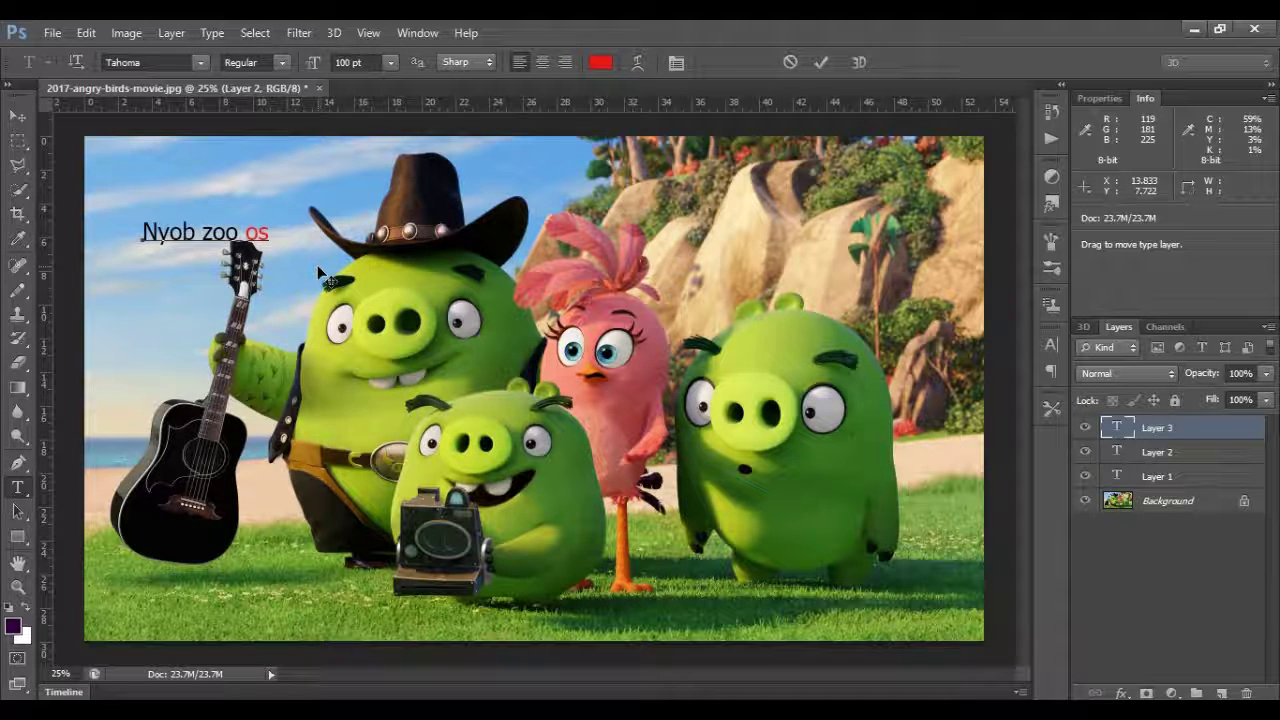
{"action": "type", "text": "cov phooj ywg"}
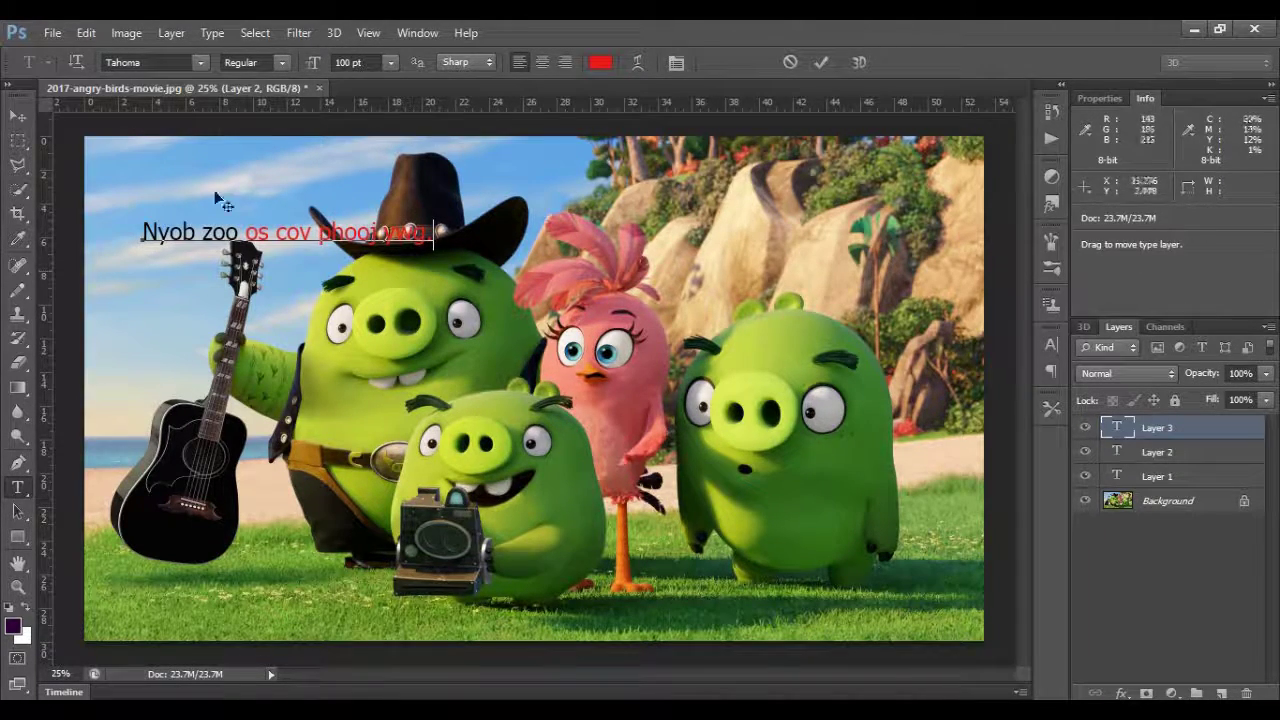
{"action": "left_click", "coordinate": [306, 262]}
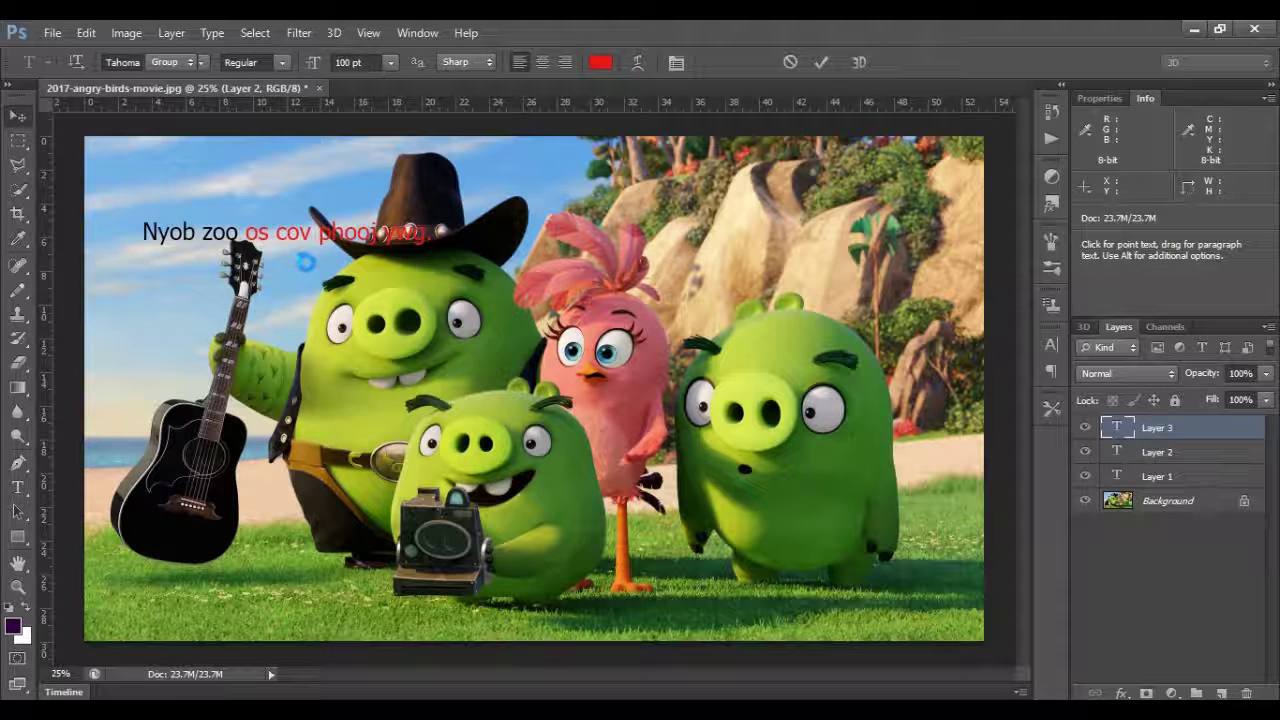
{"action": "key", "text": "v"}
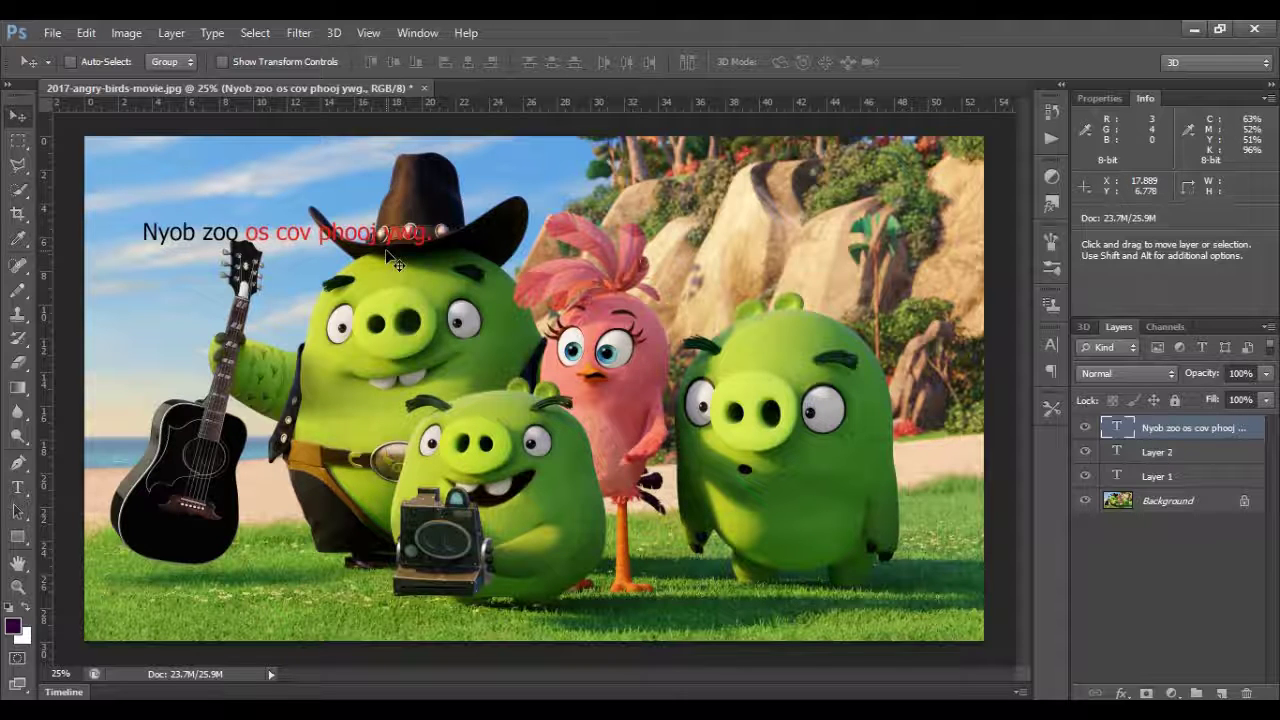
- Scale the "Nyob zoo os cov phooj ywg." text up to about 176% with Free Transform and apply it
{"action": "key", "text": "ctrl+t"}
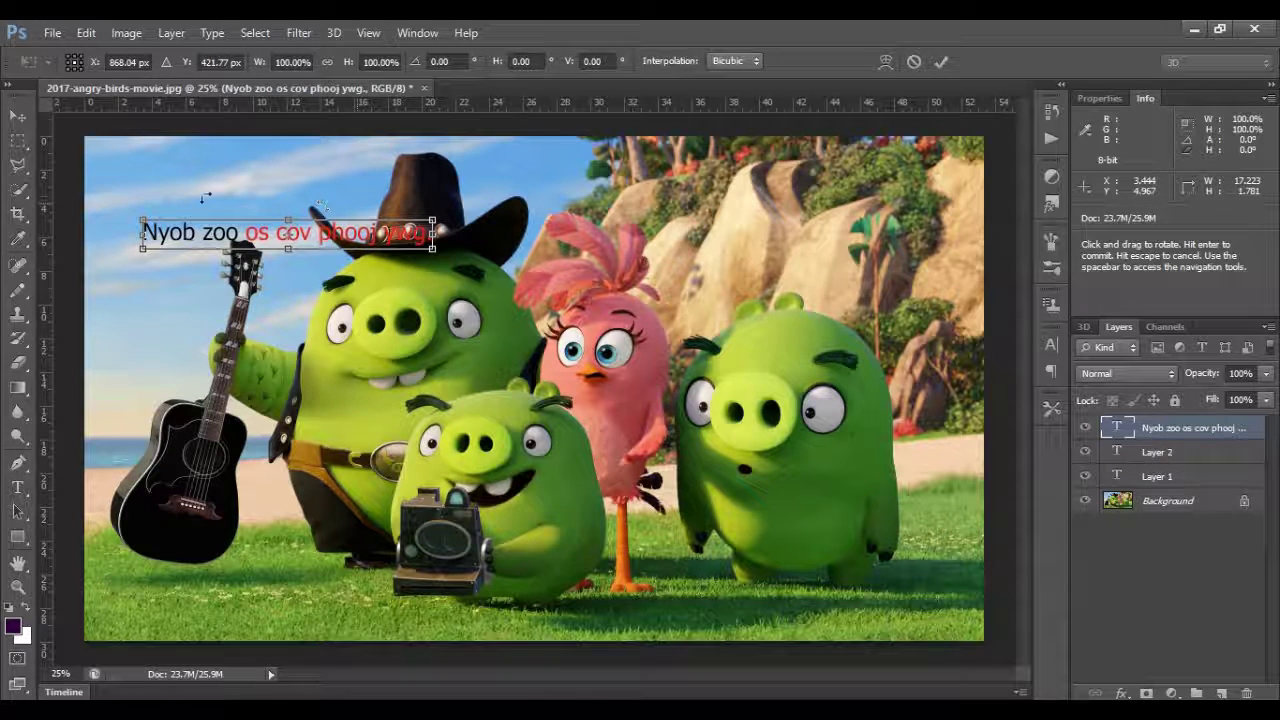
{"action": "left_click", "coordinate": [18, 117]}
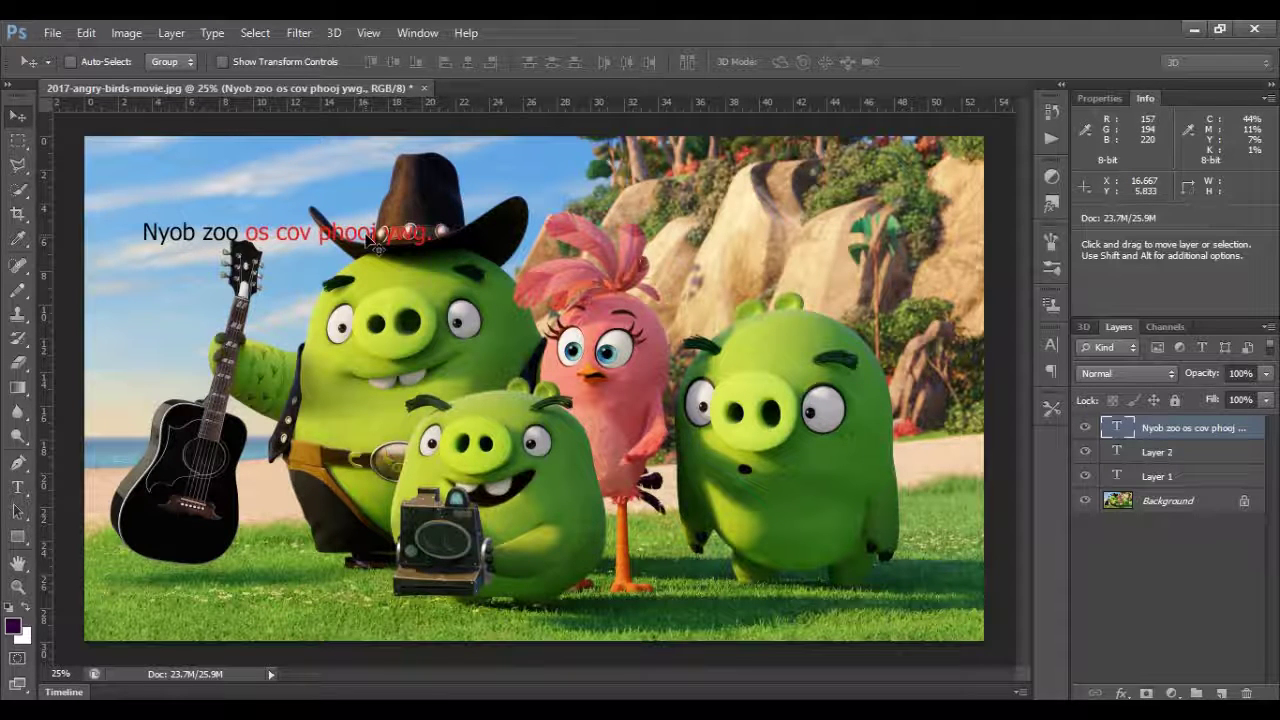
{"action": "key", "text": "ctrl+t"}
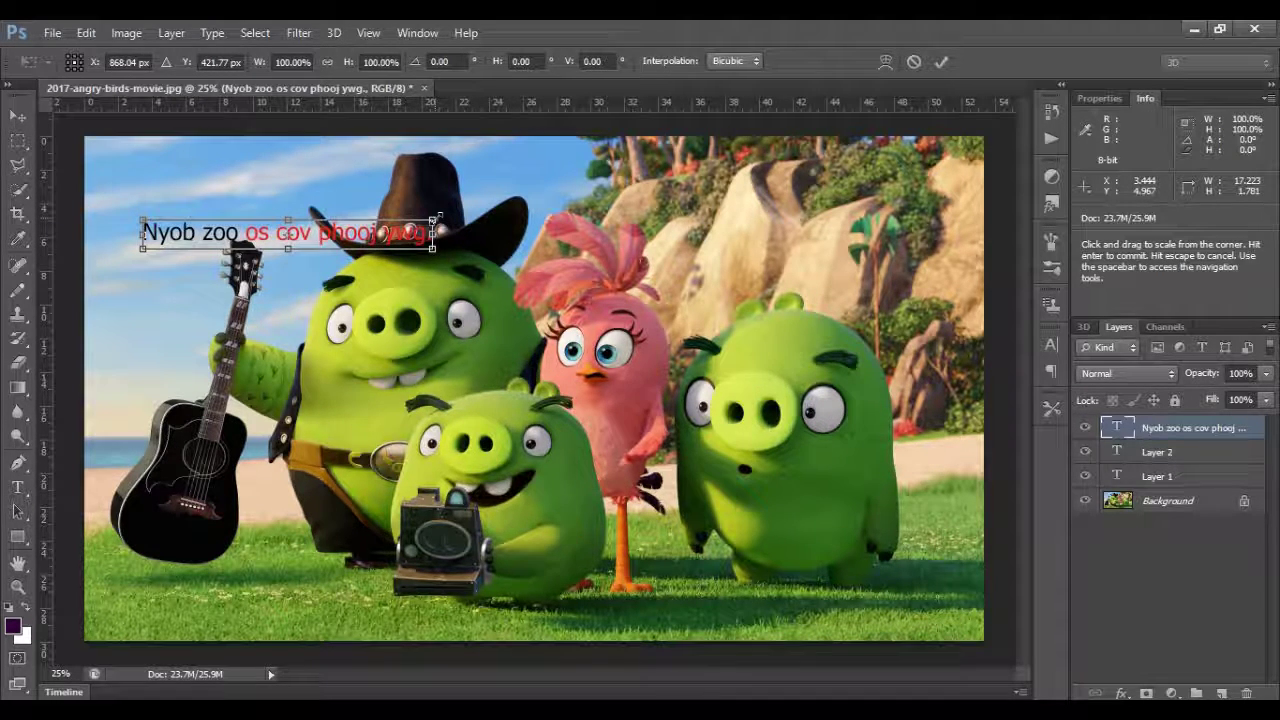
{"action": "left_click_drag", "start_coordinate": [440, 215], "coordinate": [657, 162]}
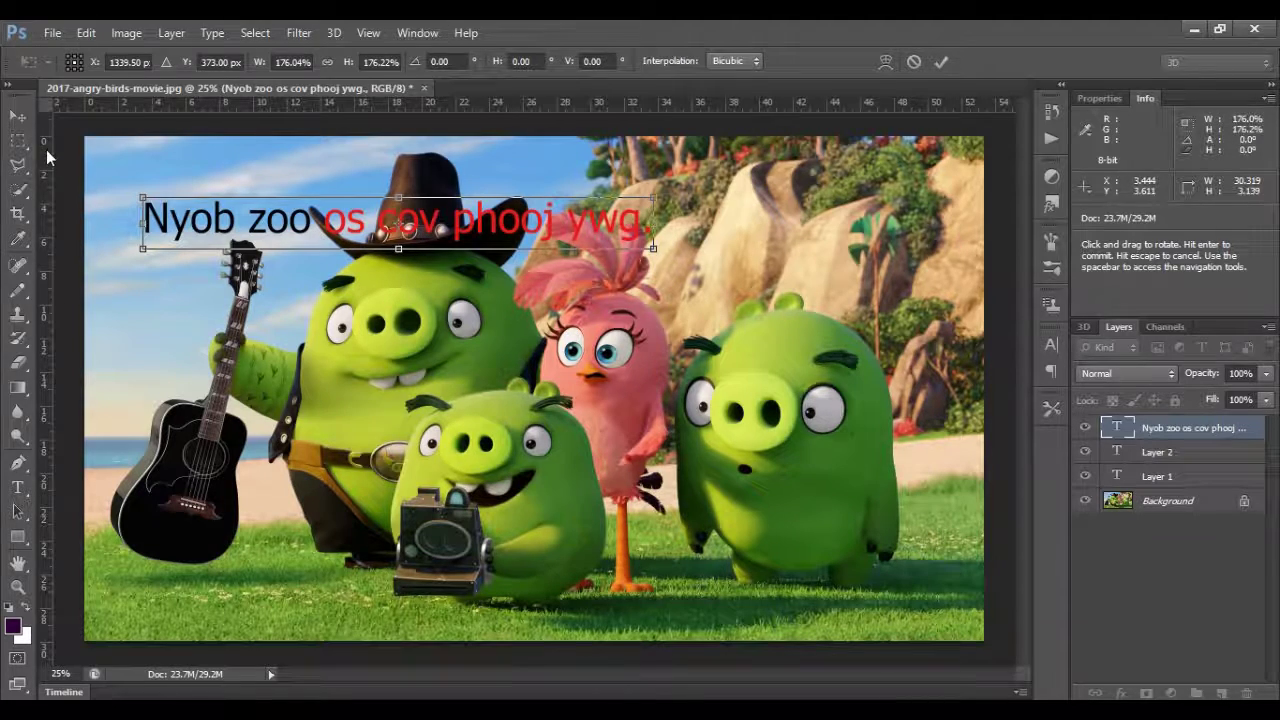
{"action": "left_click", "coordinate": [19, 121]}
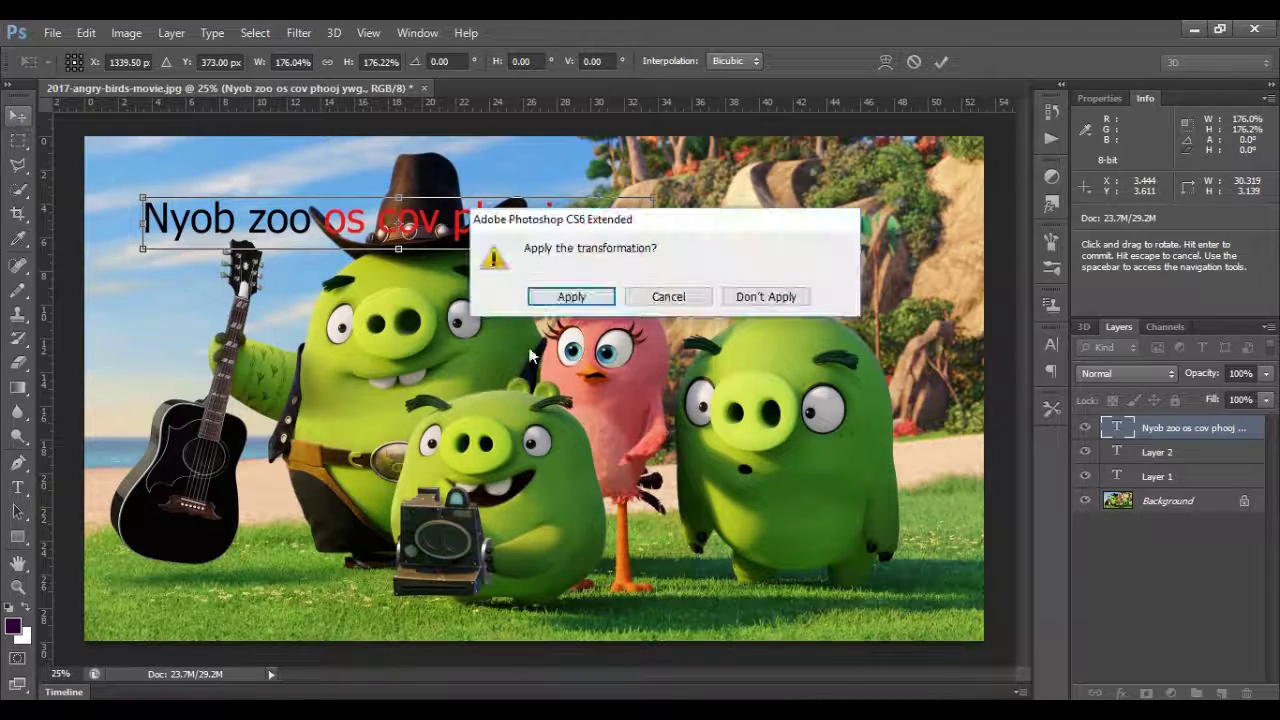
{"action": "left_click", "coordinate": [568, 297]}
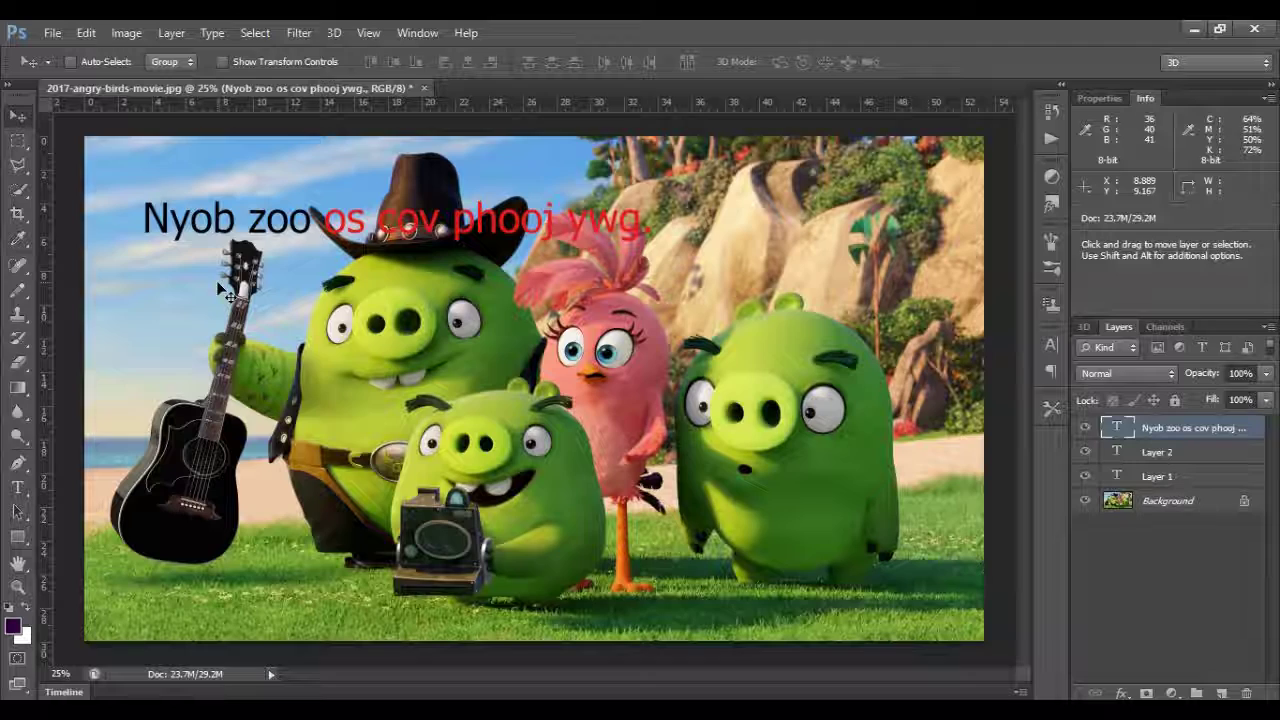
- Start a new text line beside the guitar's neck and apply a Fisheye warp with +50% bend
{"action": "left_click", "coordinate": [18, 487]}
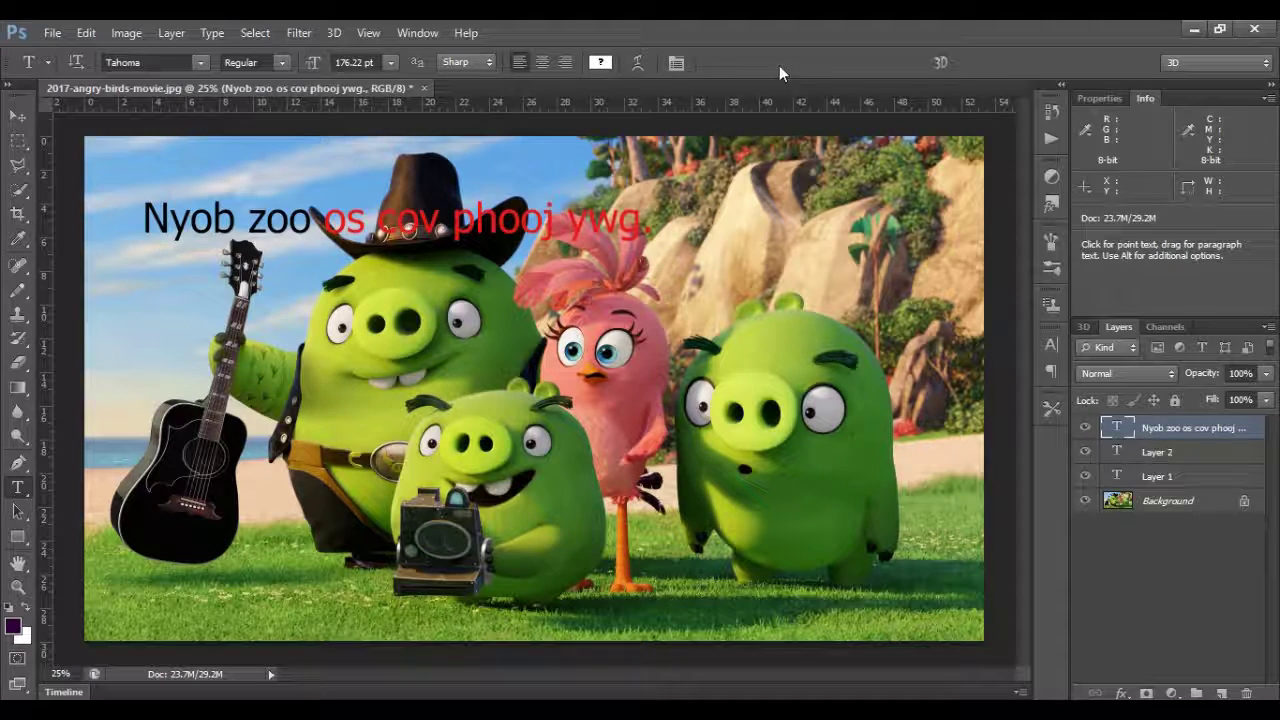
{"action": "left_click", "coordinate": [262, 313]}
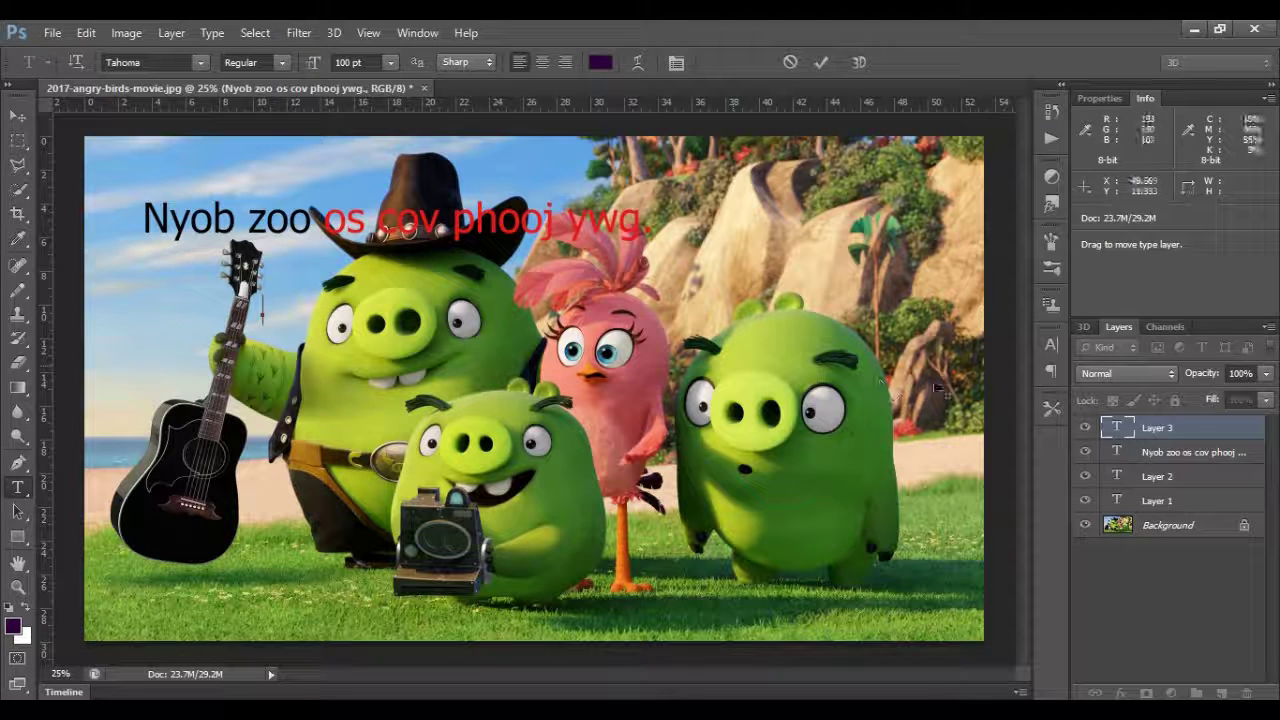
{"action": "left_click", "coordinate": [1115, 101]}
{"action": "left_click", "coordinate": [1143, 101]}
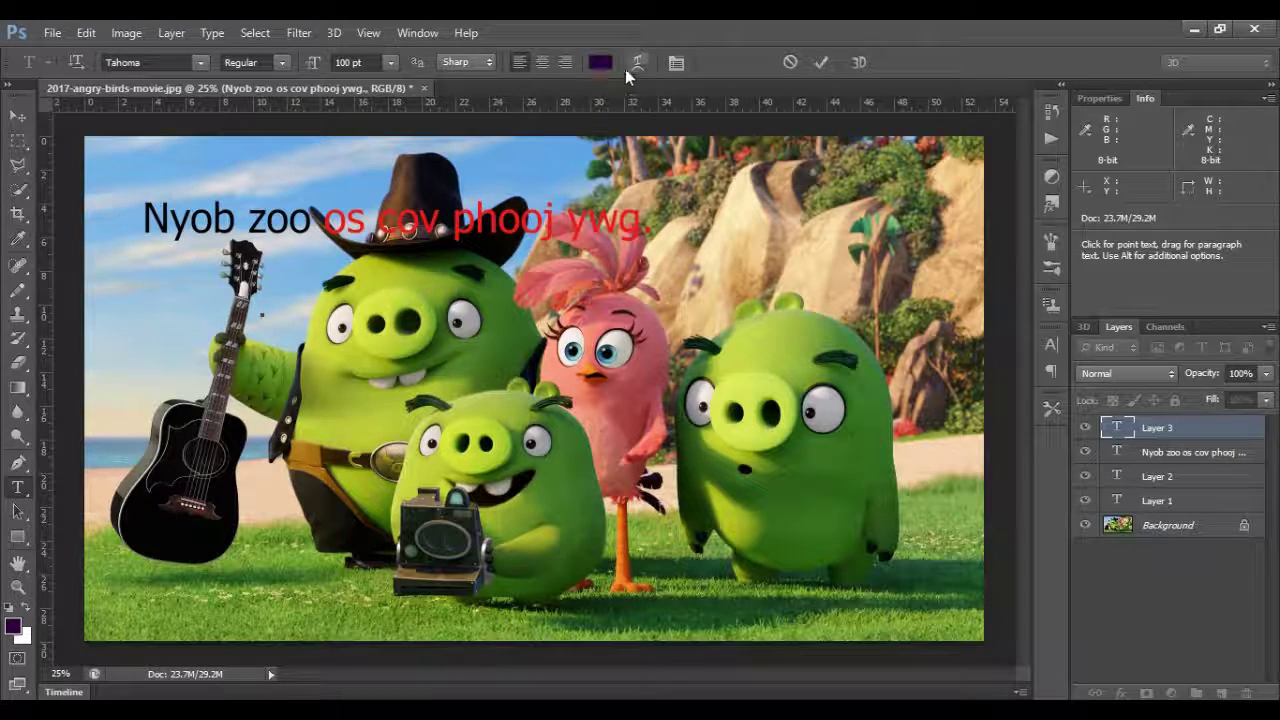
{"action": "left_click", "coordinate": [600, 63]}
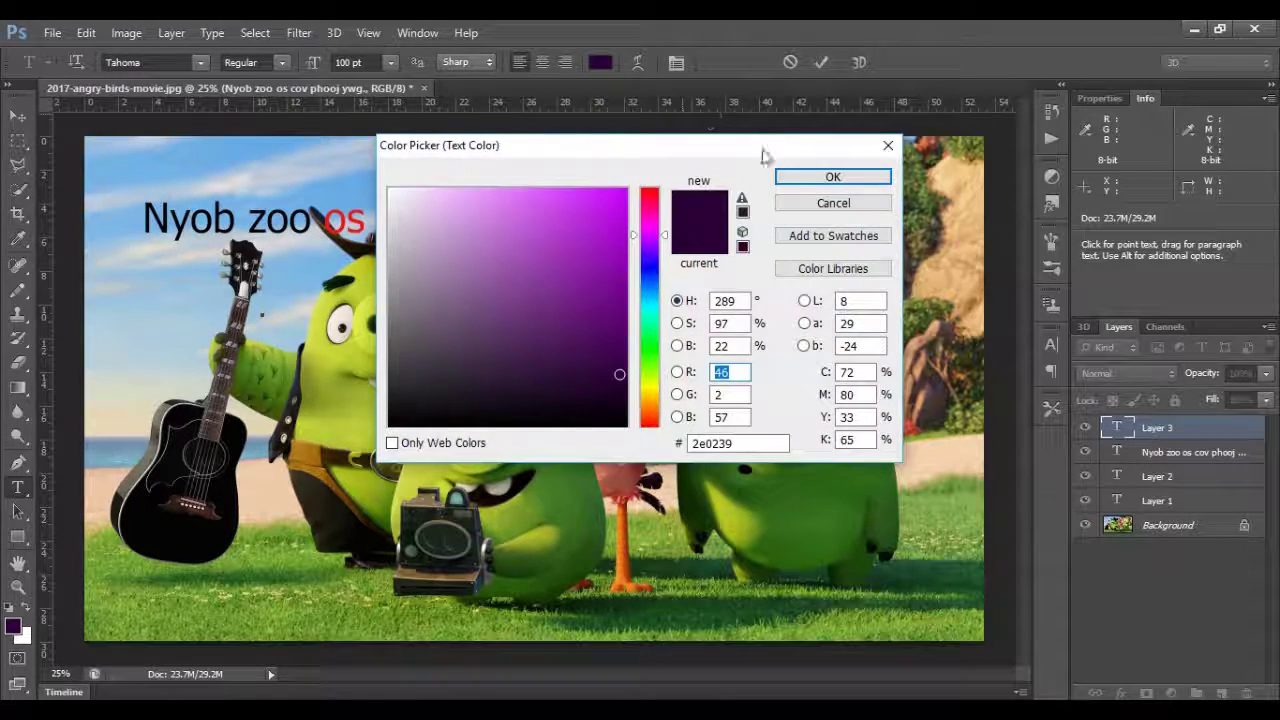
{"action": "left_click", "coordinate": [833, 203]}
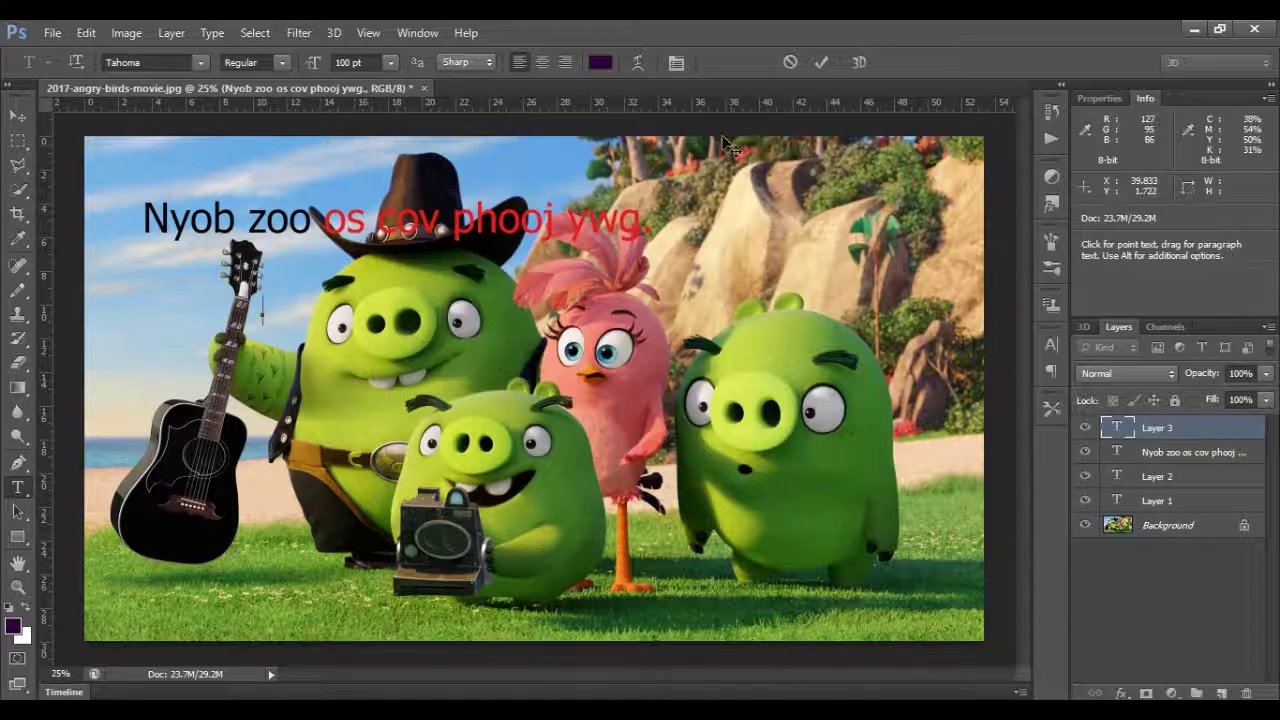
{"action": "left_click", "coordinate": [639, 70]}
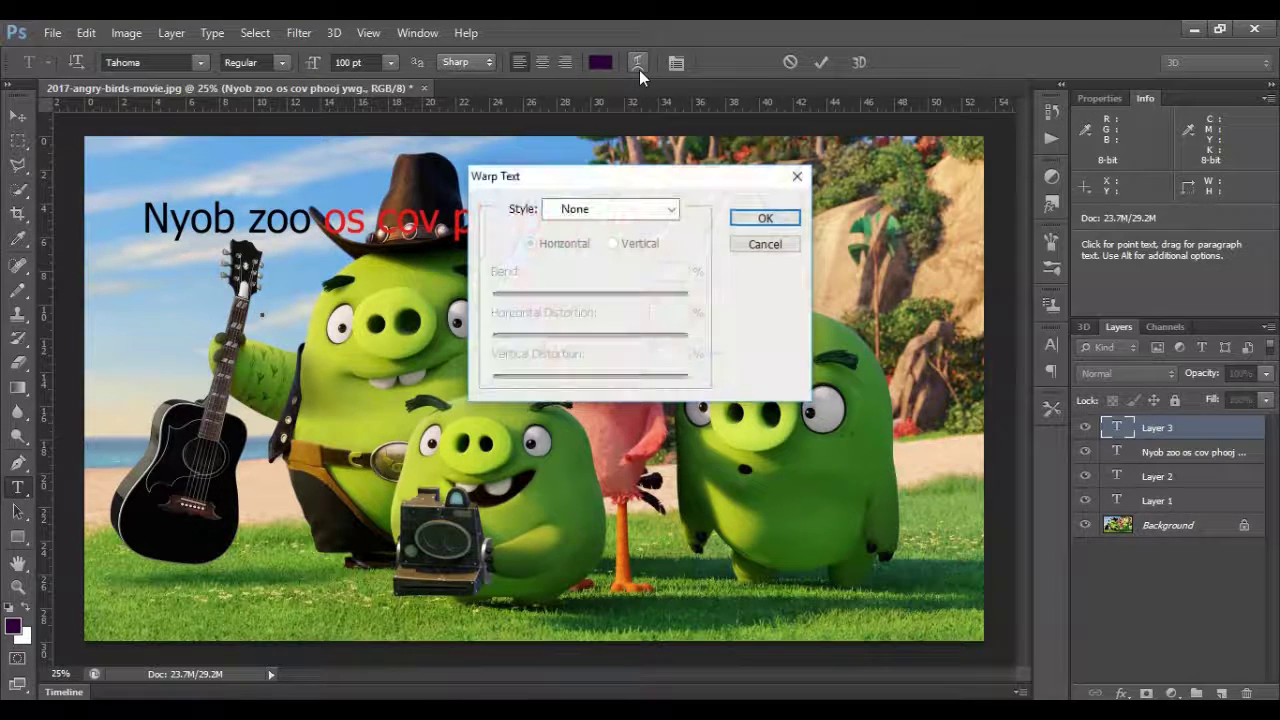
{"action": "left_click", "coordinate": [592, 212]}
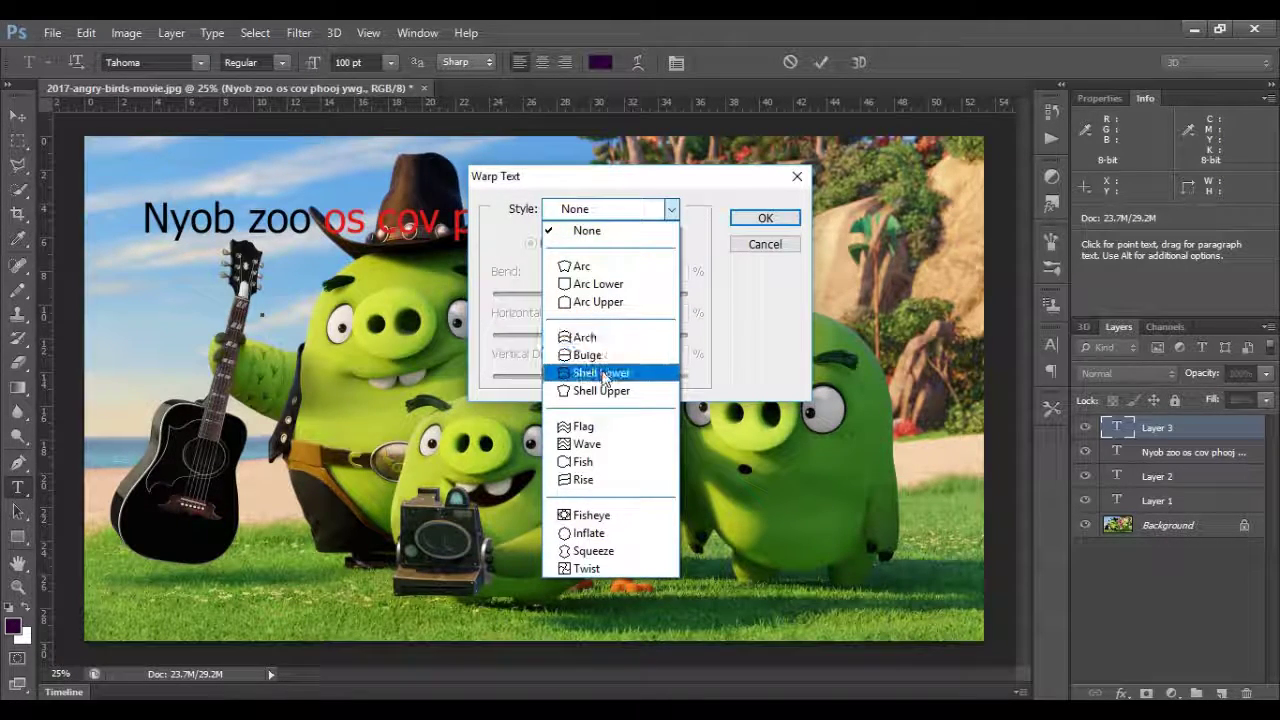
{"action": "left_click", "coordinate": [590, 515]}
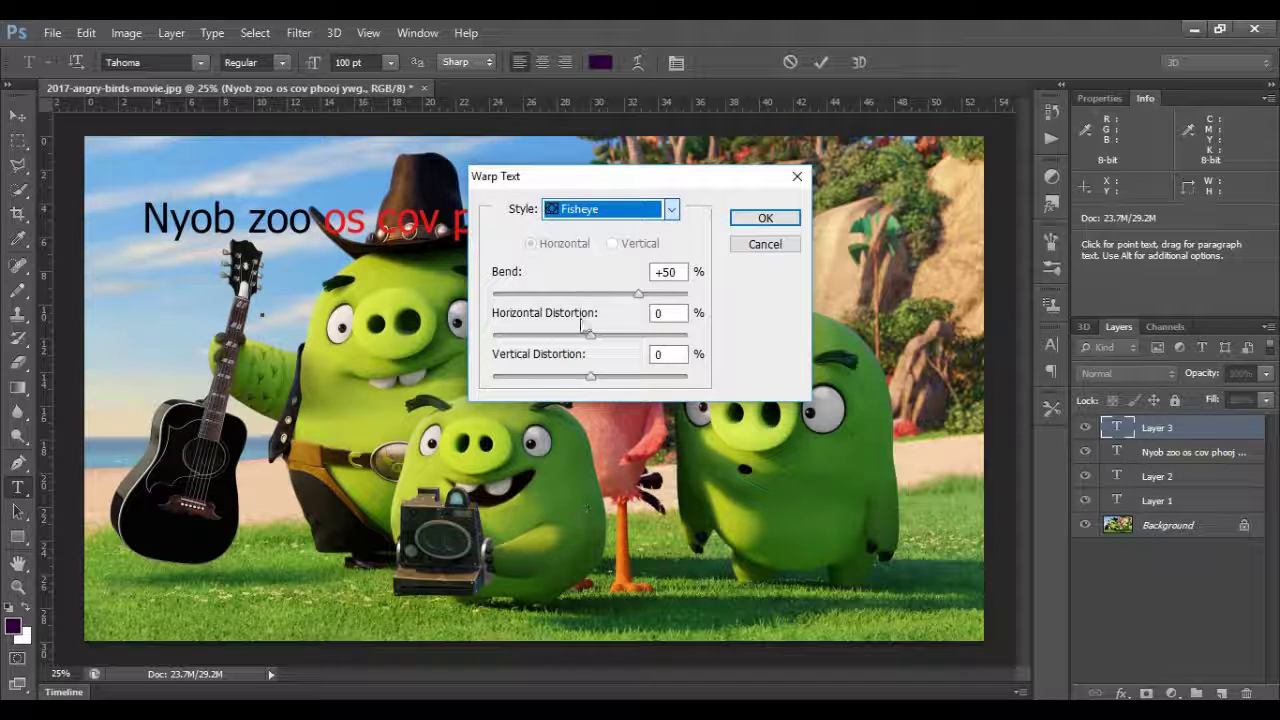
{"action": "left_click", "coordinate": [759, 220]}
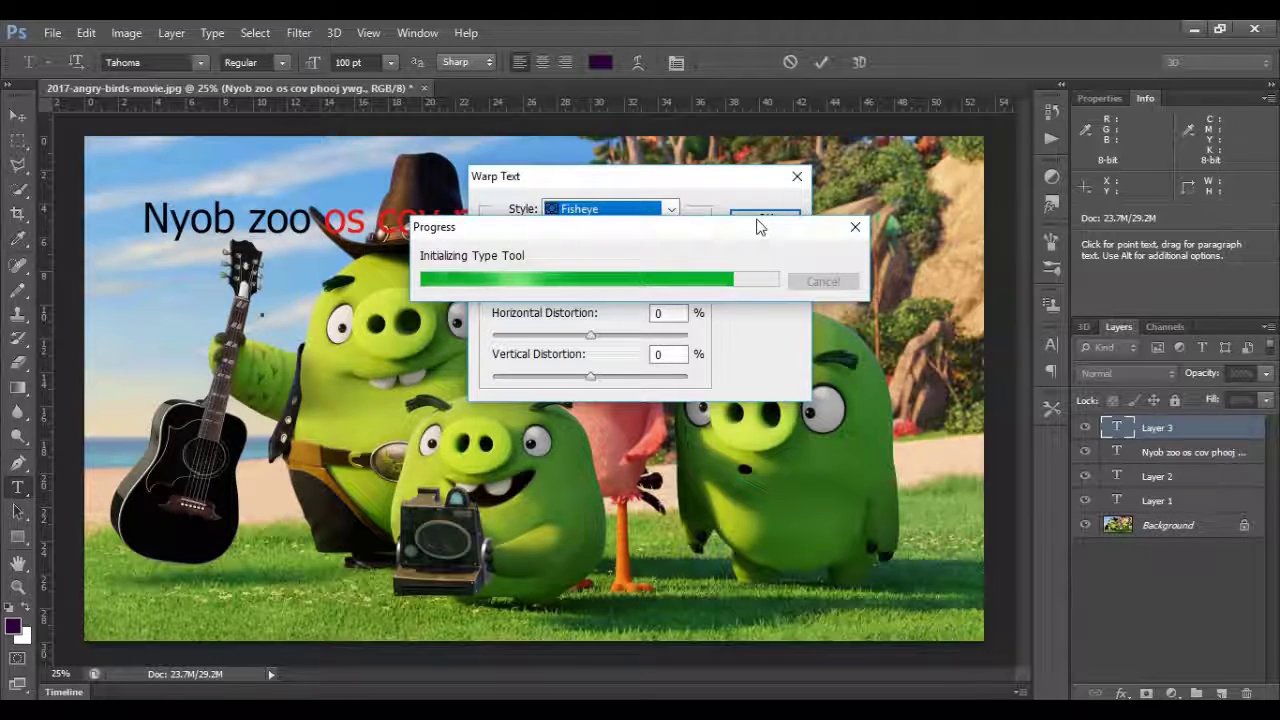
{"action": "left_click", "coordinate": [763, 218]}
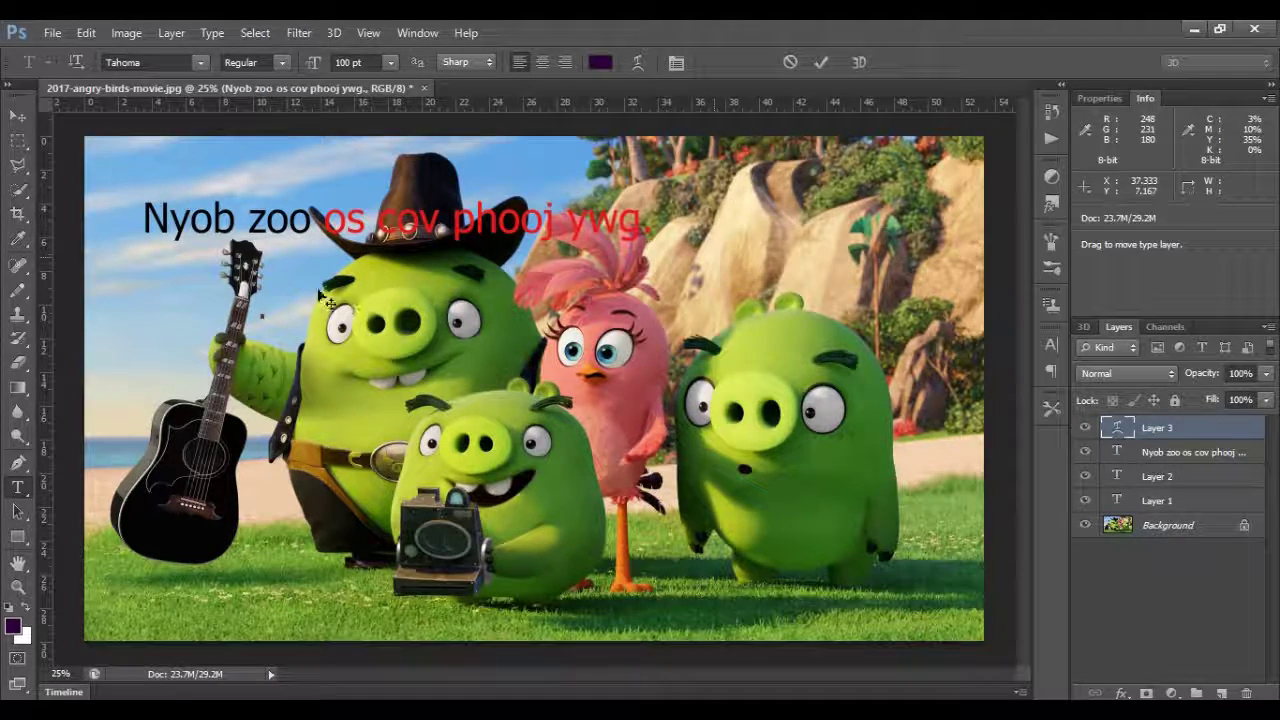
- Set the anti-aliasing of the new text line to Strong
{"action": "left_click", "coordinate": [493, 65]}
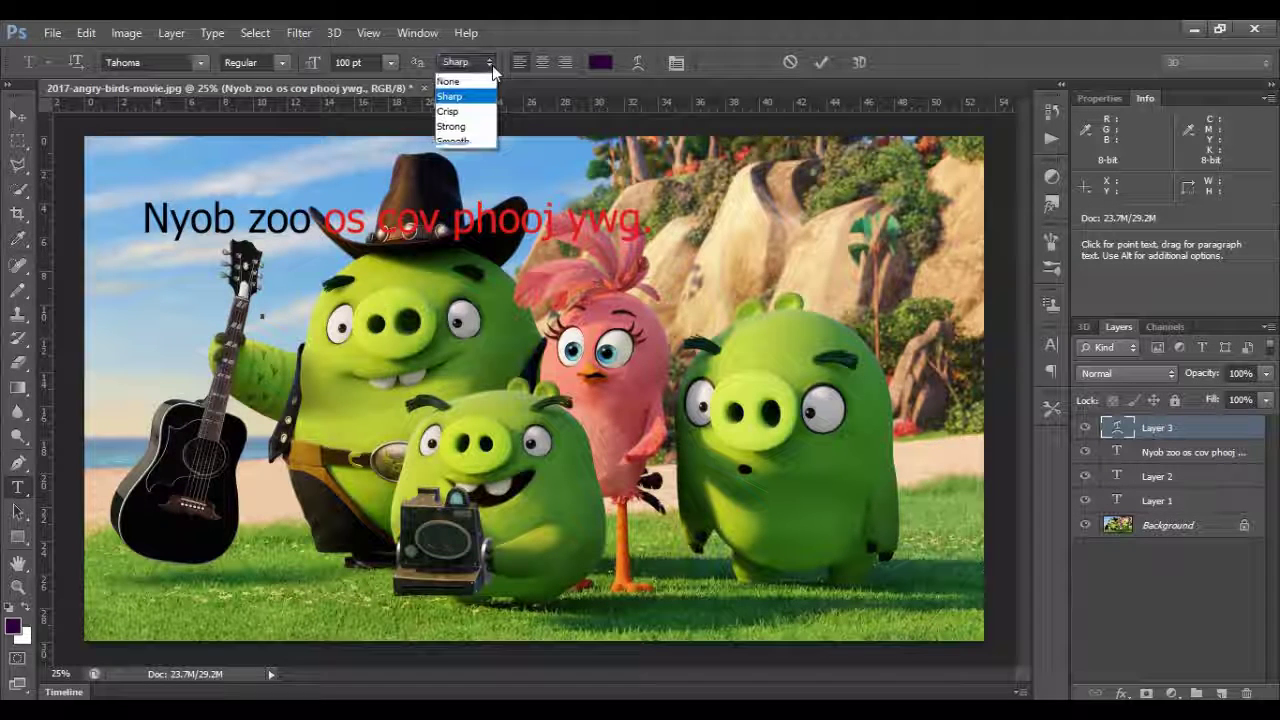
{"action": "left_click", "coordinate": [453, 127]}
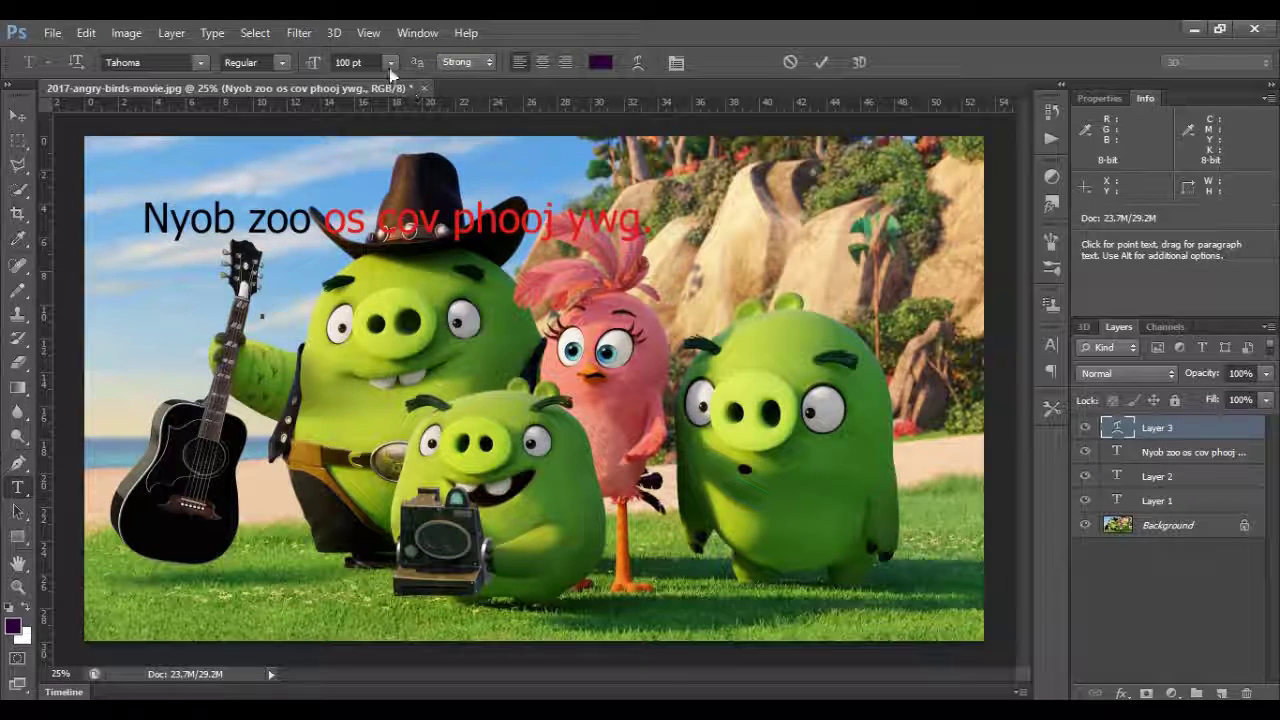
{"action": "left_click", "coordinate": [340, 63]}
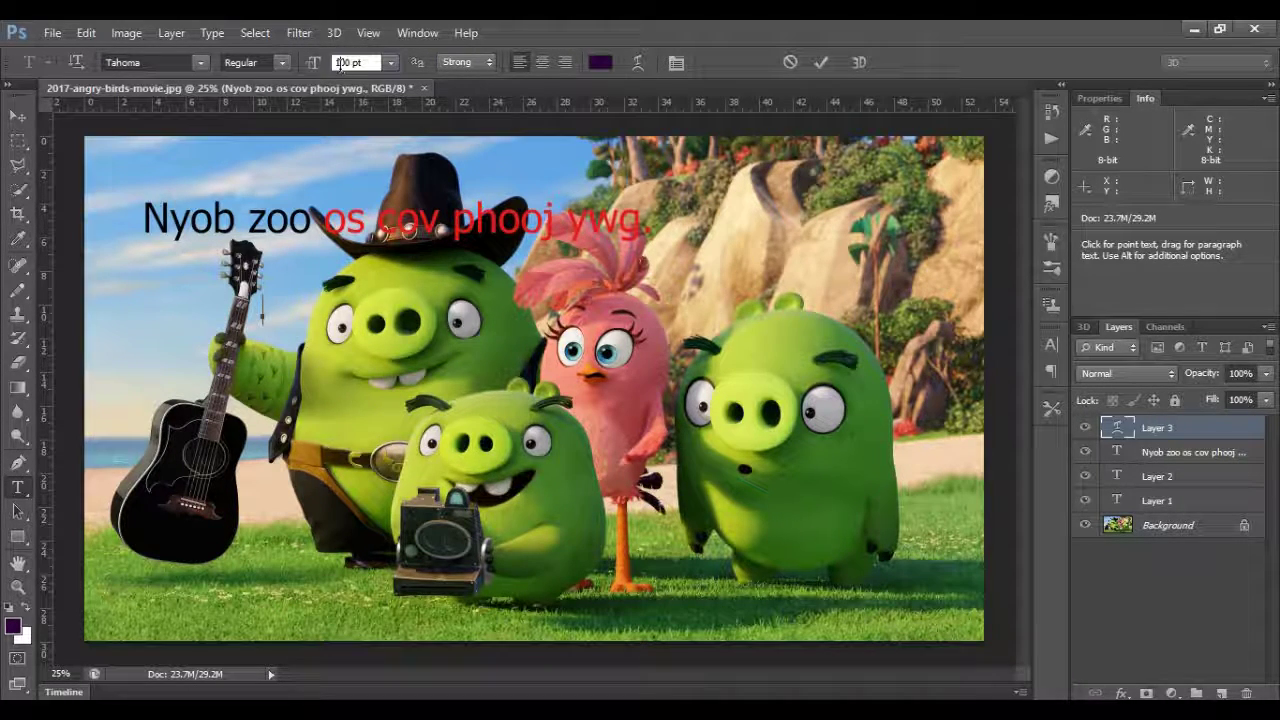
{"action": "left_click", "coordinate": [280, 63]}
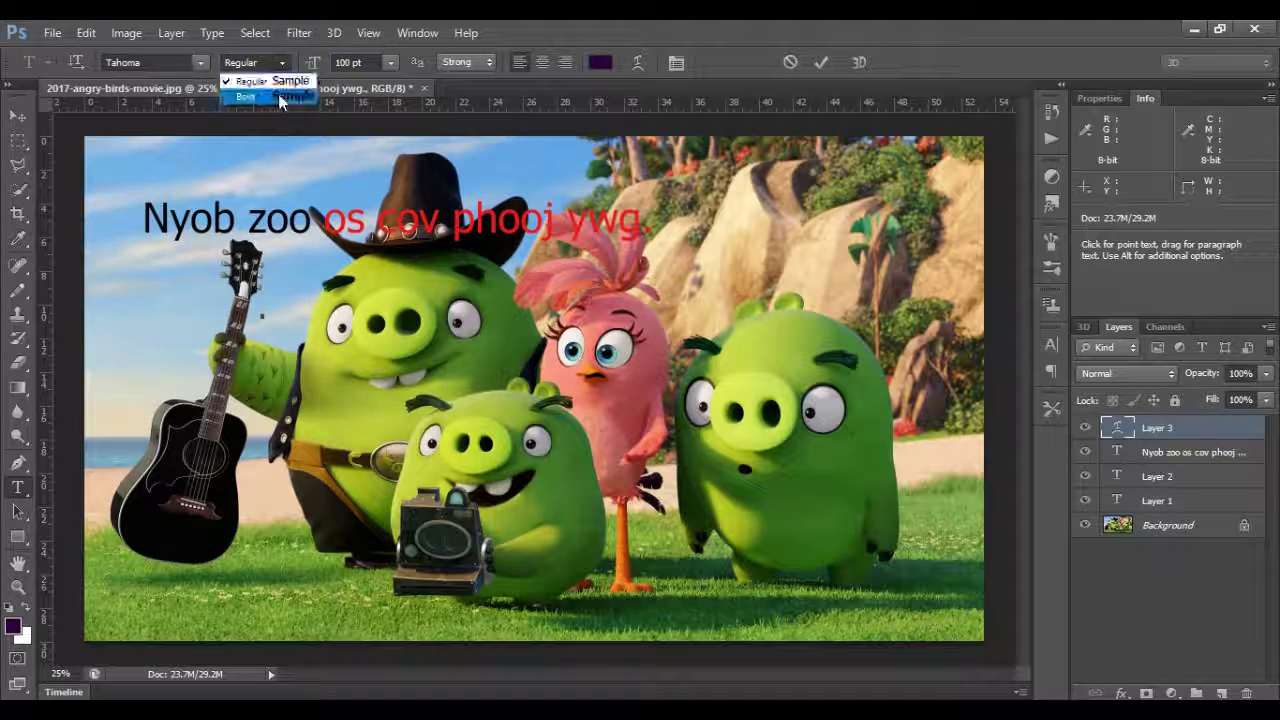
- Set the new text line's font to TobysHand and enter "Hallo"
{"action": "left_click", "coordinate": [204, 64]}
{"action": "left_click", "coordinate": [204, 64]}
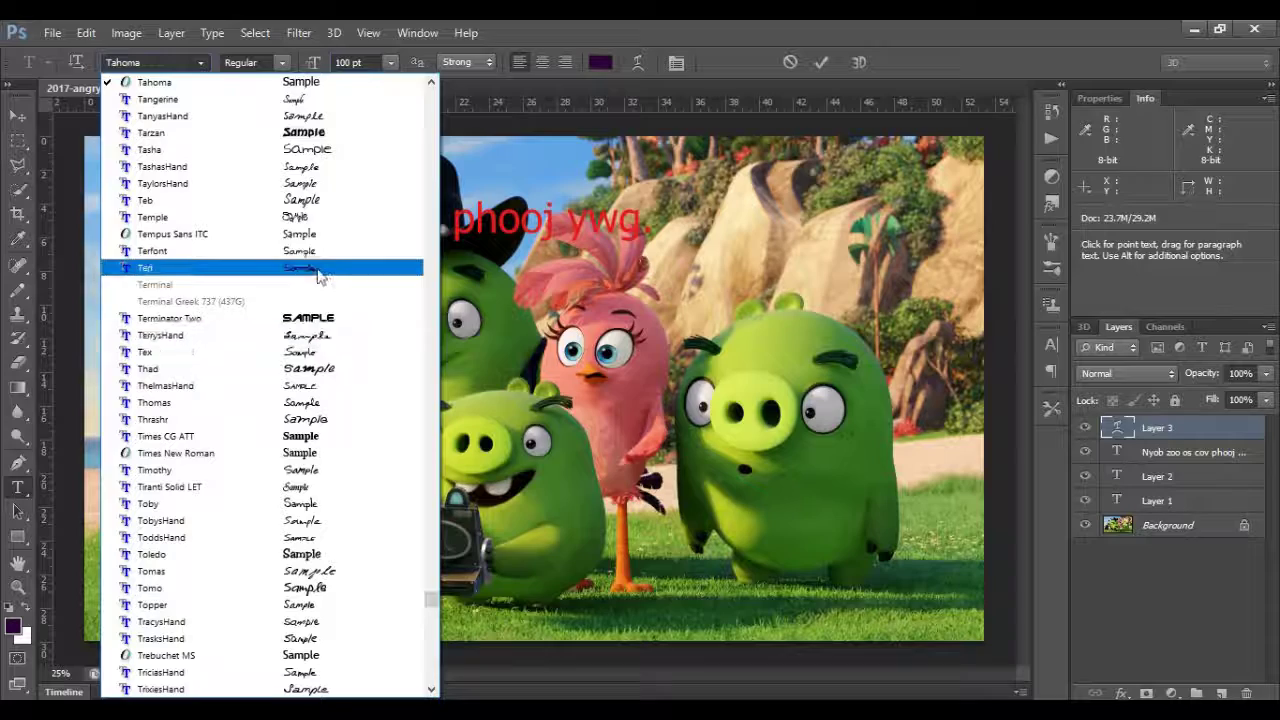
{"action": "left_click", "coordinate": [300, 520]}
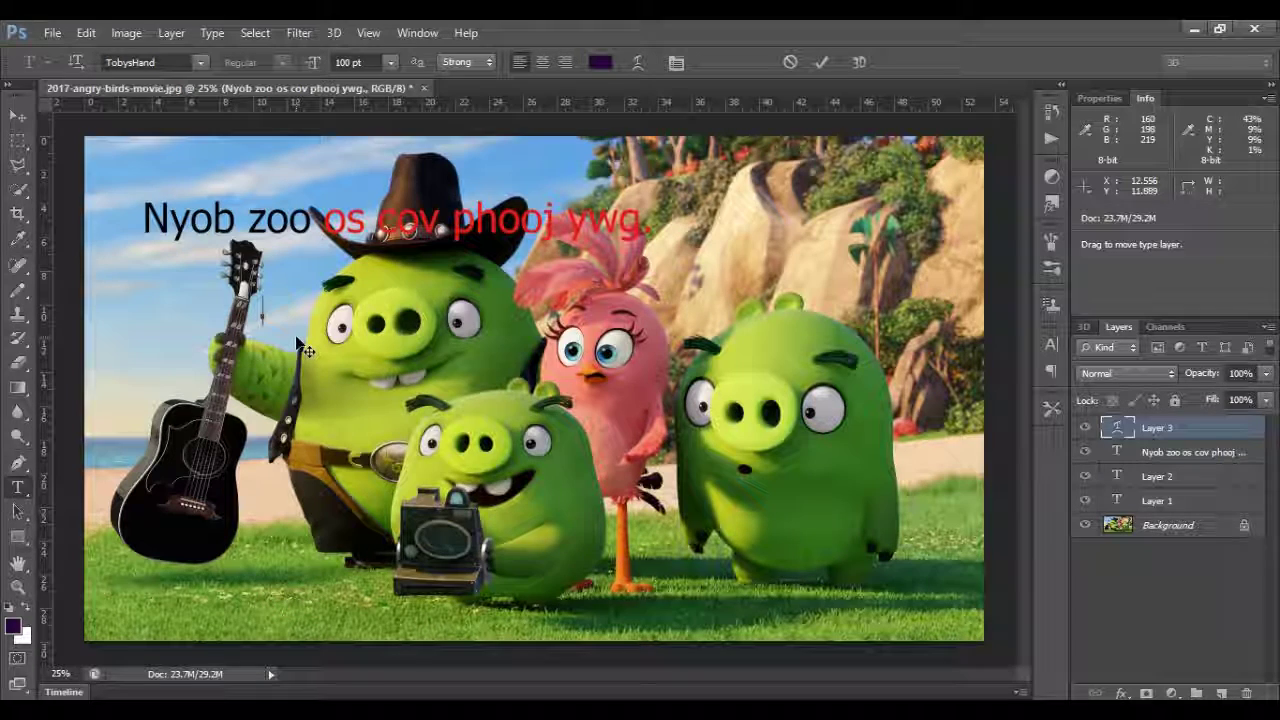
{"action": "type", "text": "Hallo"}
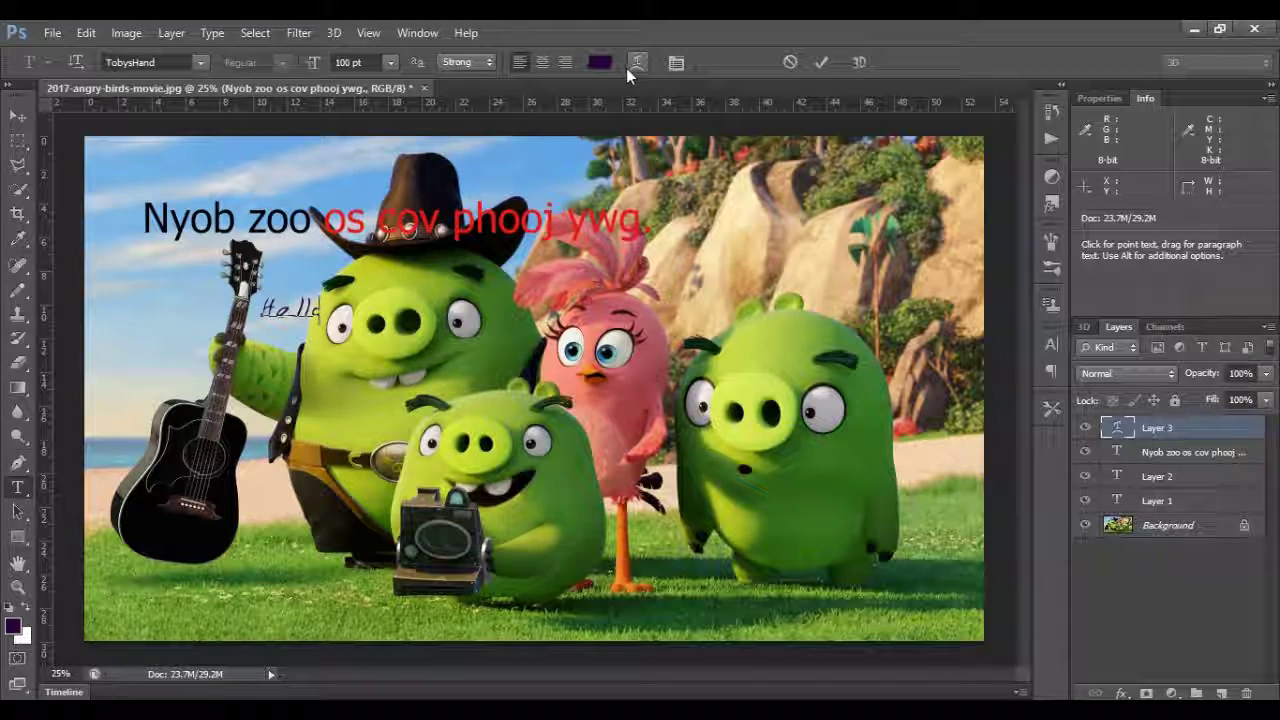
- Move the "Hello" text line into the open sky beyond the guitar's neck and colour it blue 296aca
{"action": "left_click_drag", "start_coordinate": [352, 328], "coordinate": [308, 325]}
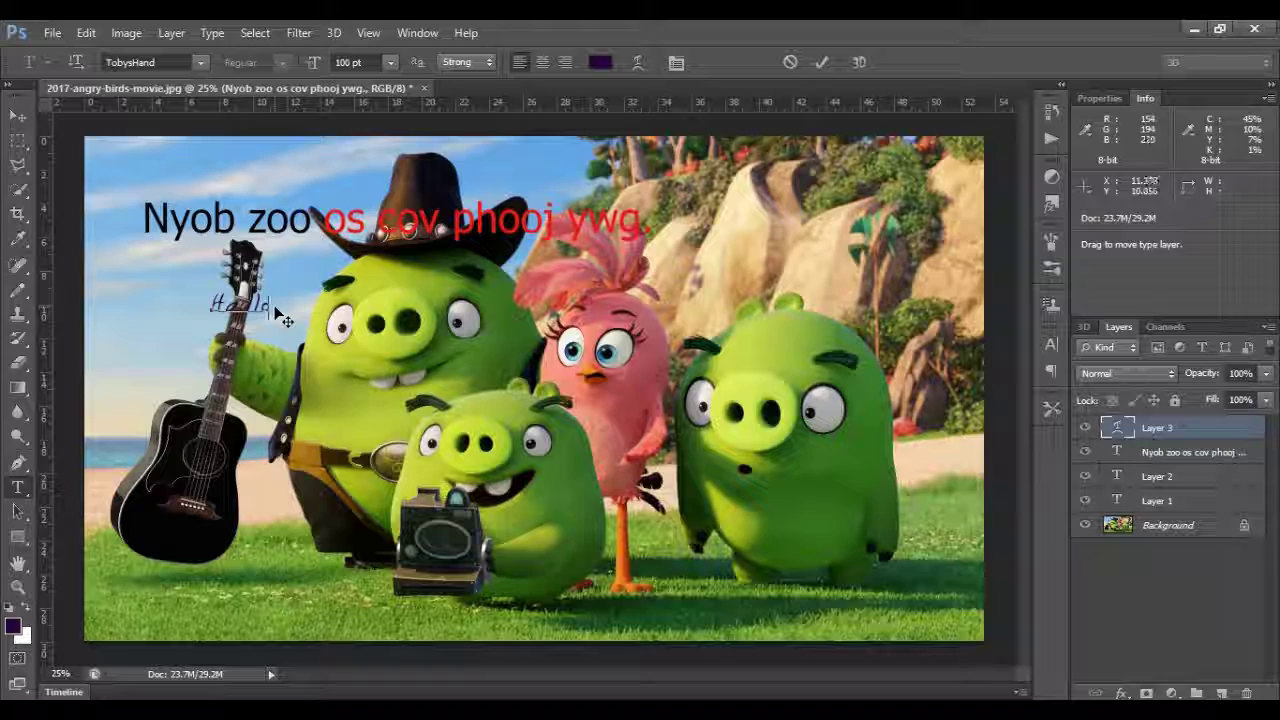
{"action": "left_click_drag", "start_coordinate": [219, 303], "coordinate": [119, 303]}
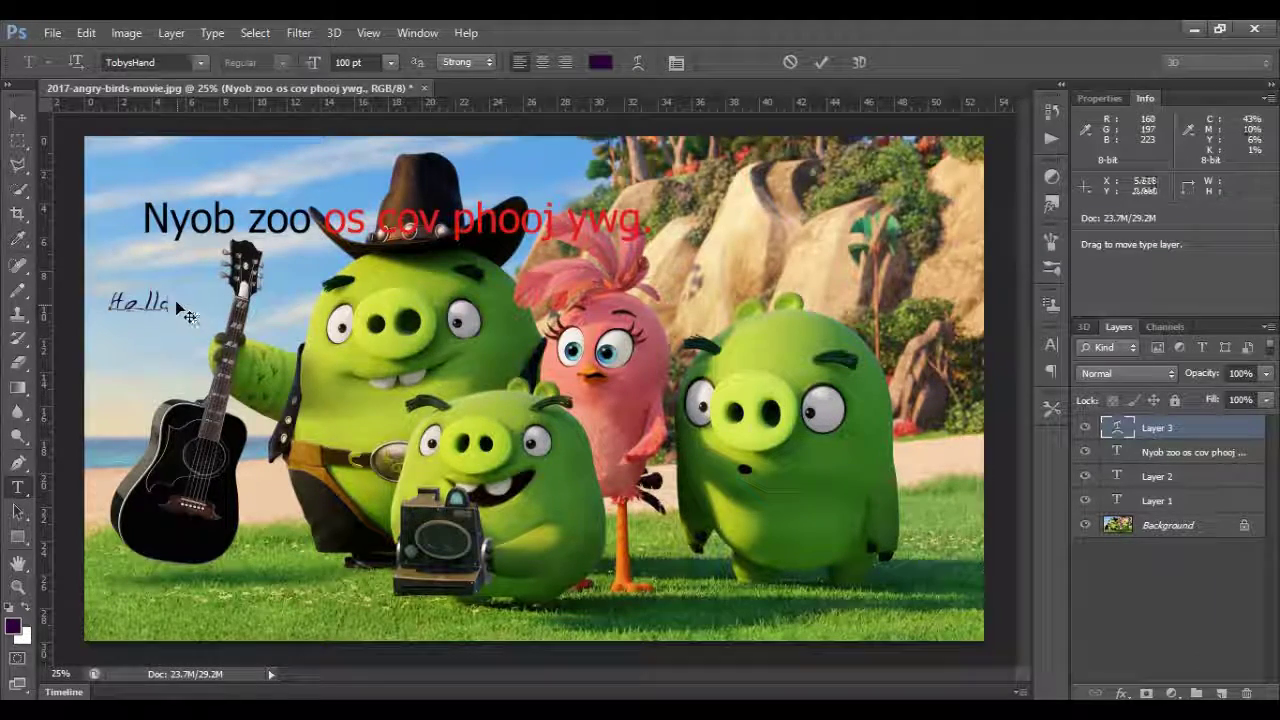
{"action": "double_click", "coordinate": [168, 300]}
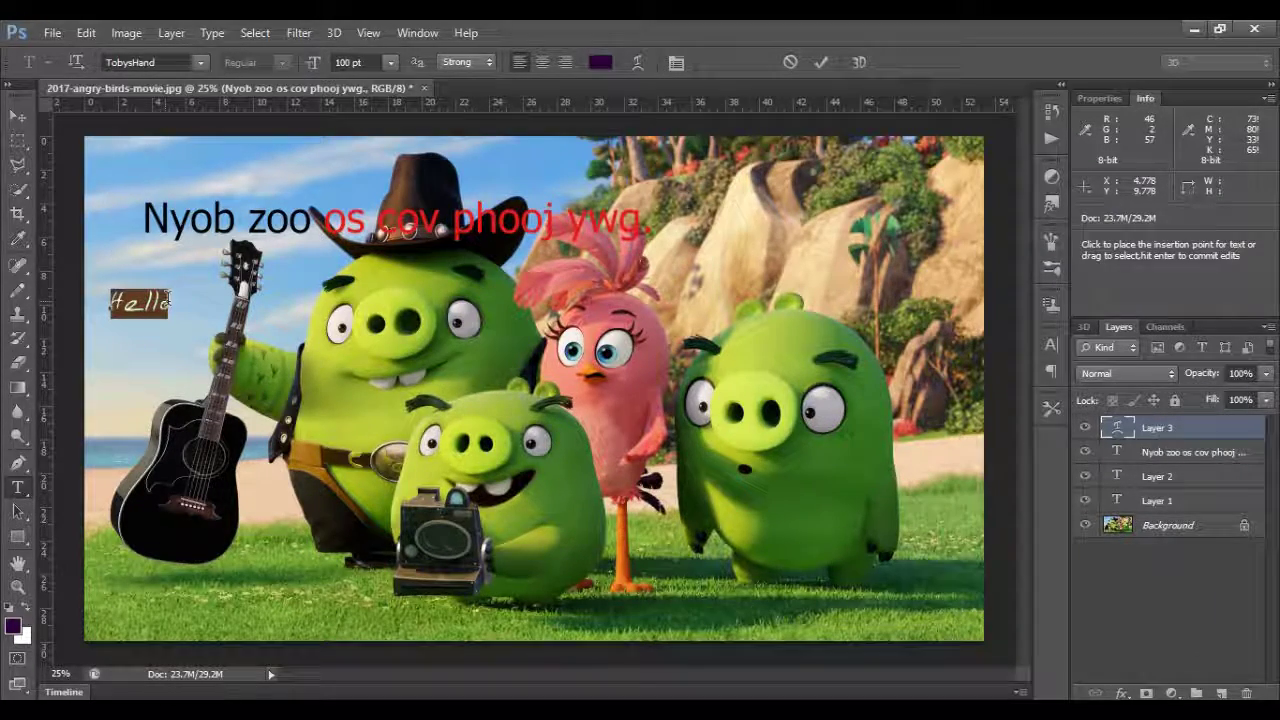
{"action": "left_click", "coordinate": [600, 62]}
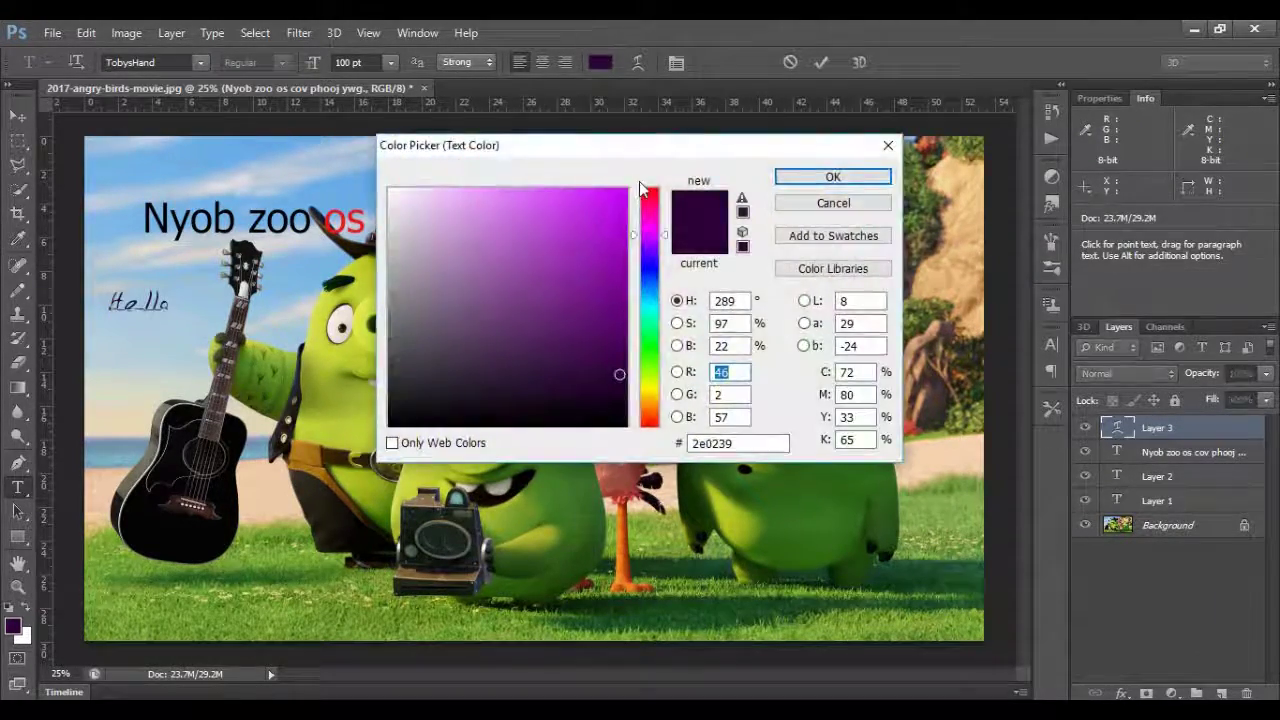
{"action": "left_click", "coordinate": [650, 390]}
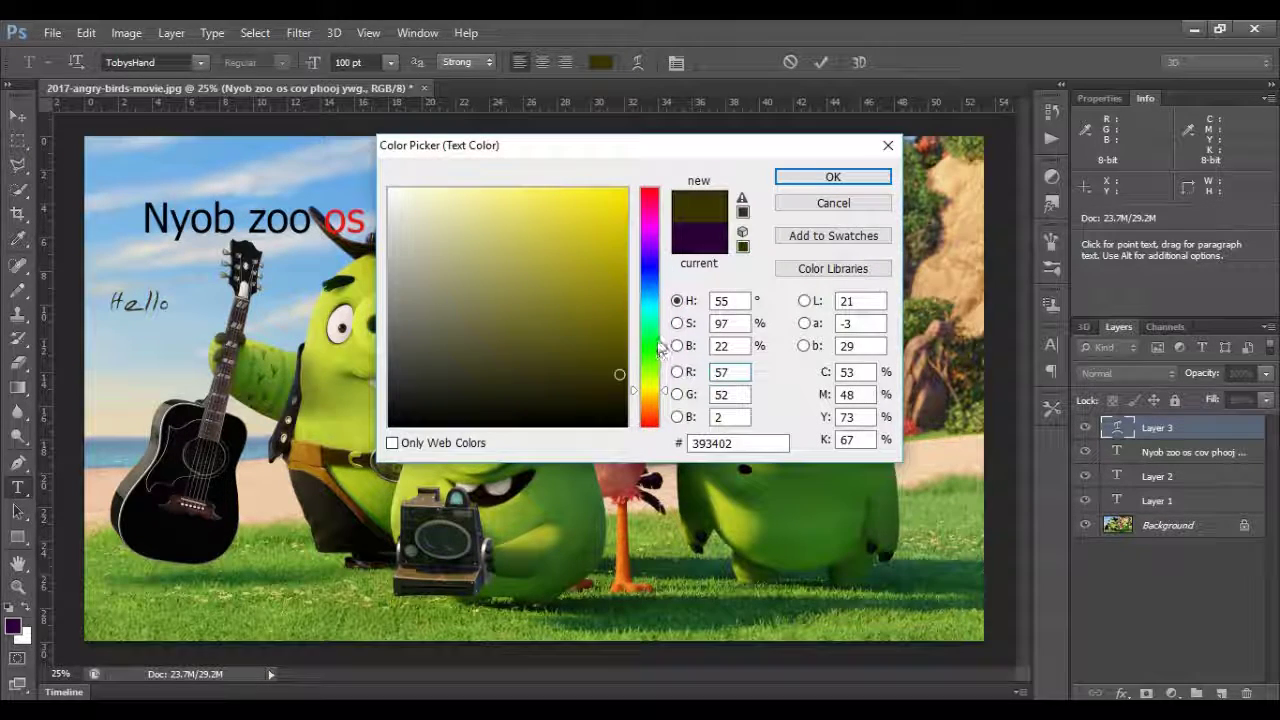
{"action": "left_click", "coordinate": [658, 340]}
{"action": "left_click", "coordinate": [655, 298]}
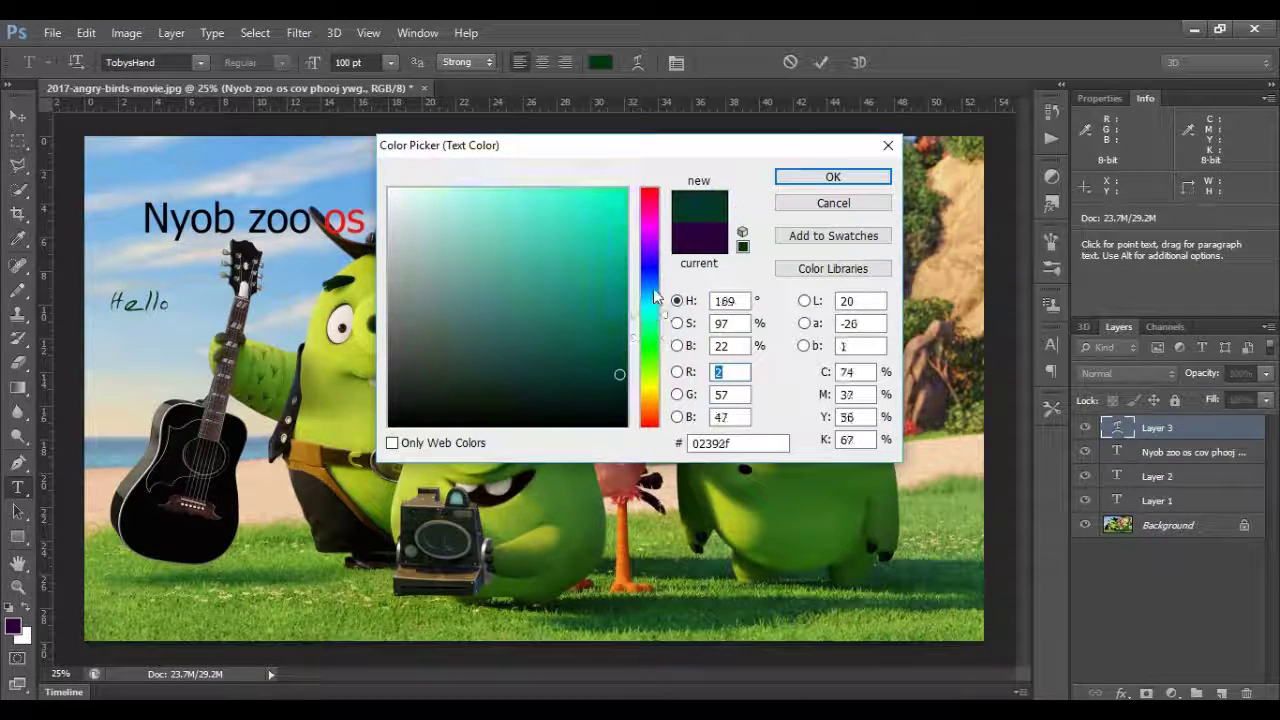
{"action": "left_click", "coordinate": [657, 266]}
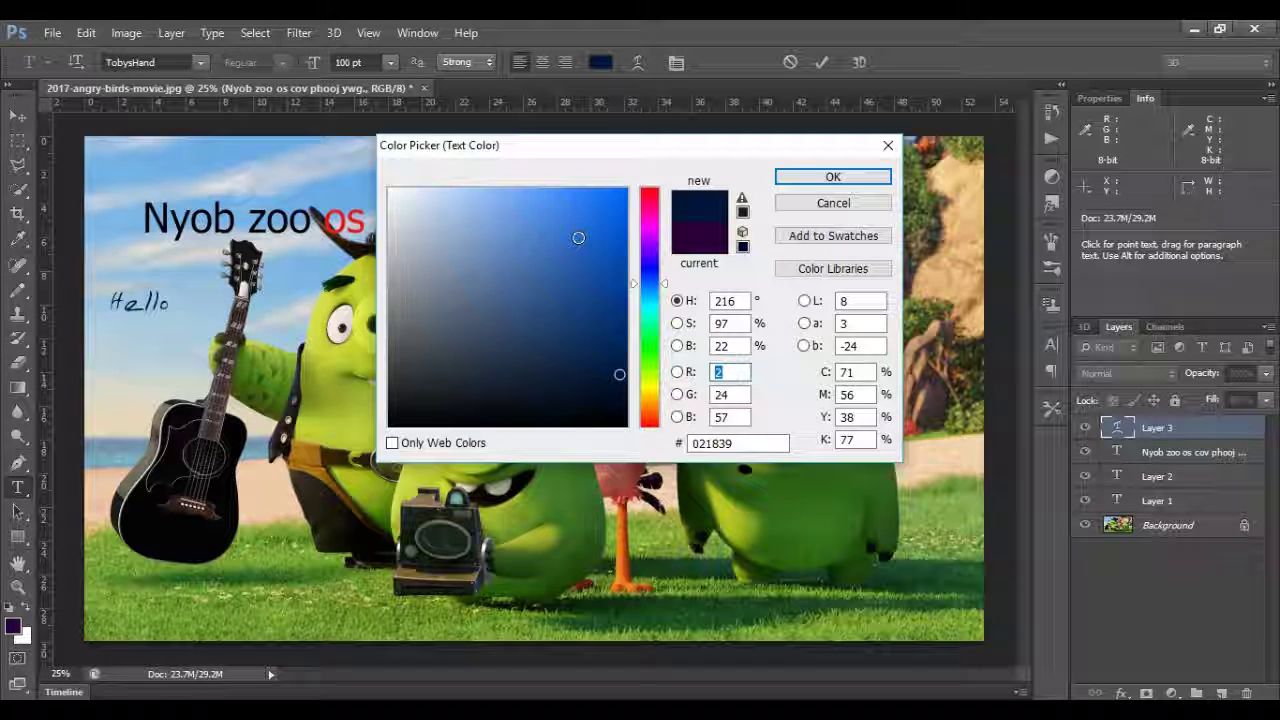
{"action": "left_click", "coordinate": [580, 235]}
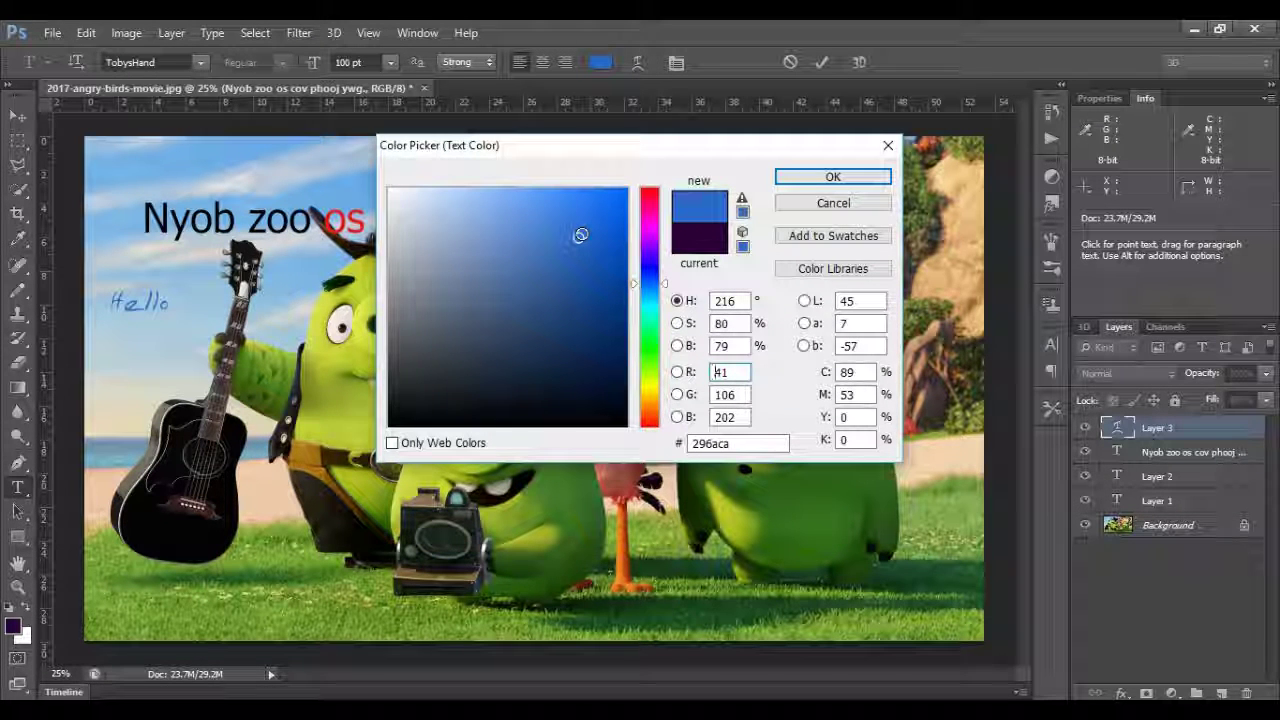
{"action": "left_click", "coordinate": [795, 181]}
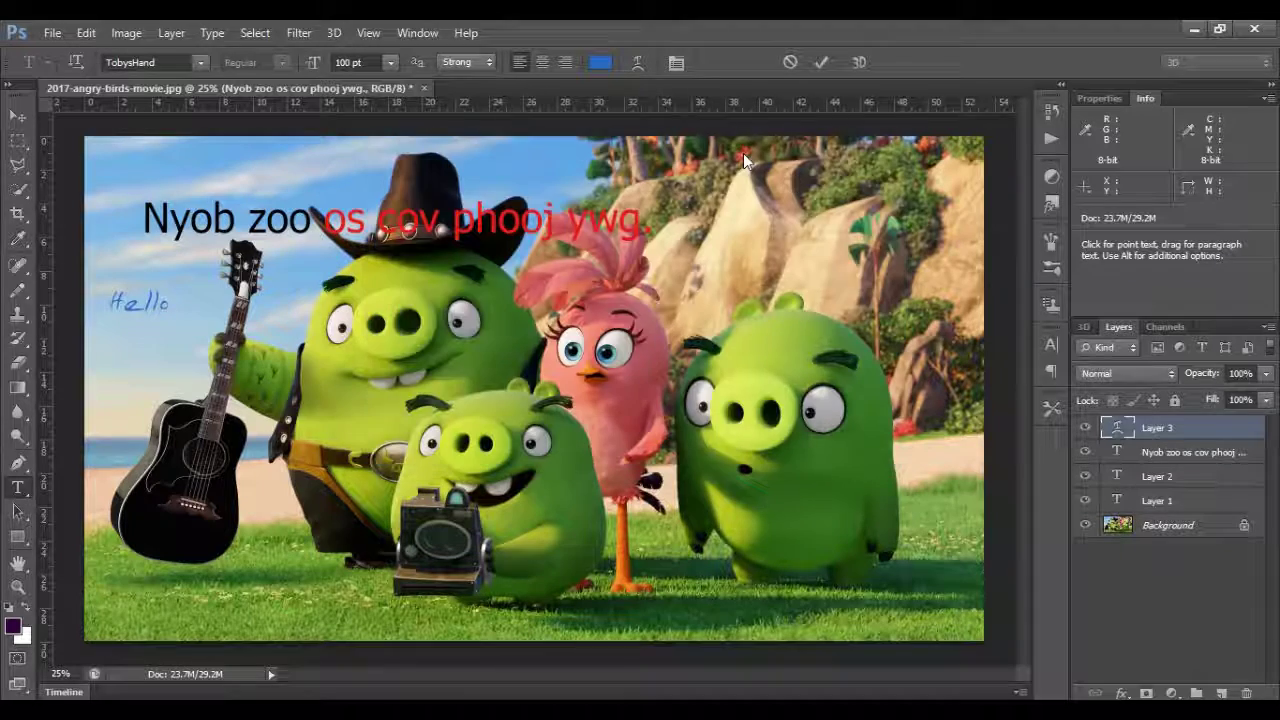
- Review the "Hello" text's warp settings without changing them, and try vertical text orientation before restoring horizontal
{"action": "left_click", "coordinate": [635, 65]}
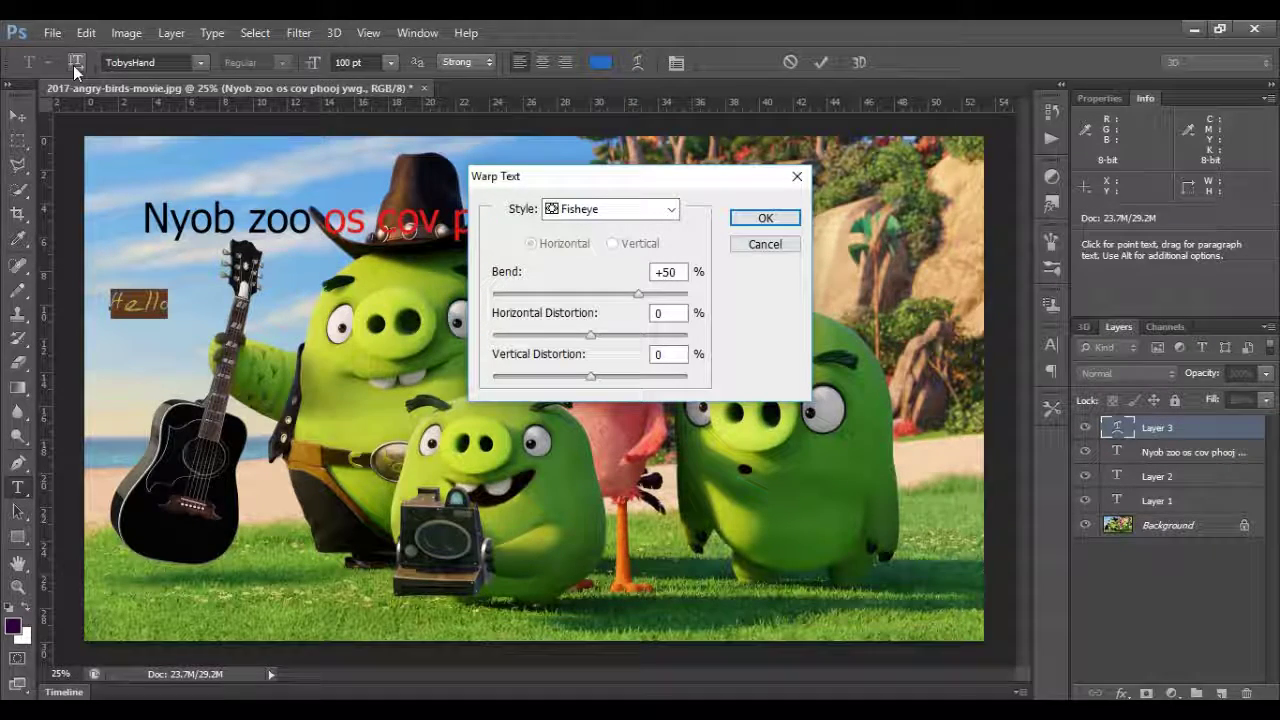
{"action": "left_click", "coordinate": [752, 250]}
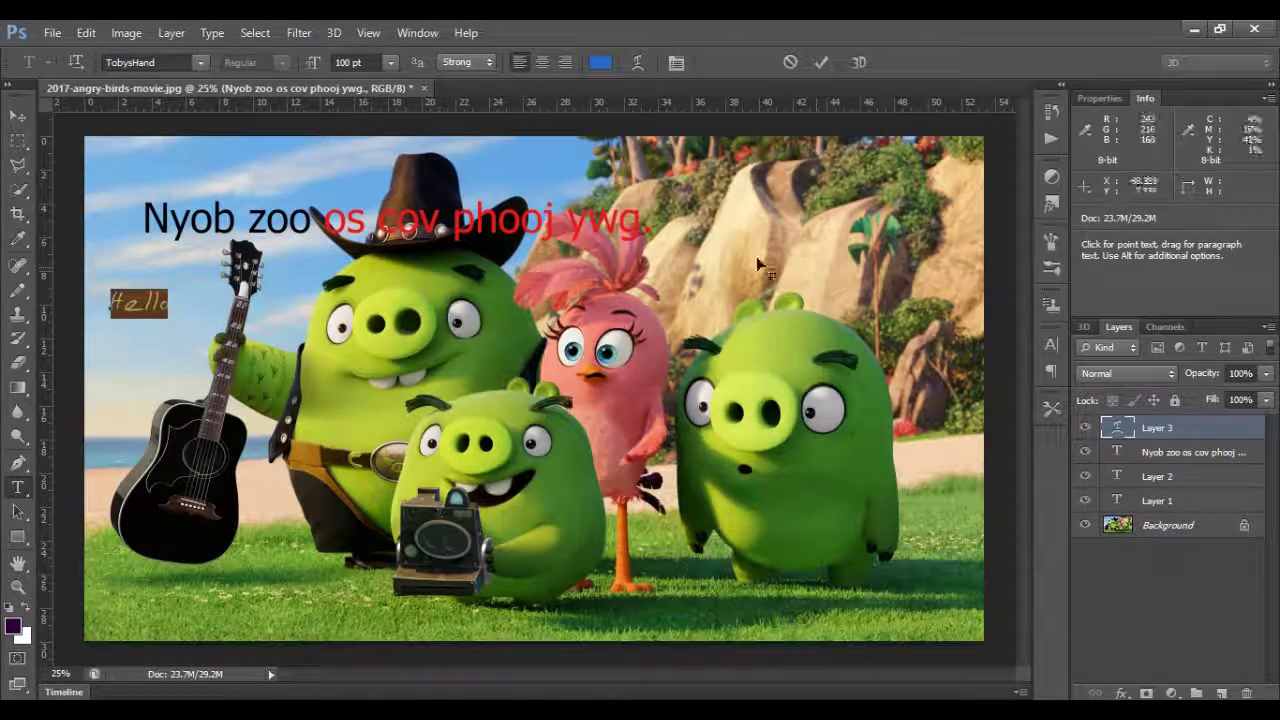
{"action": "left_click", "coordinate": [70, 63]}
{"action": "left_click", "coordinate": [76, 62]}
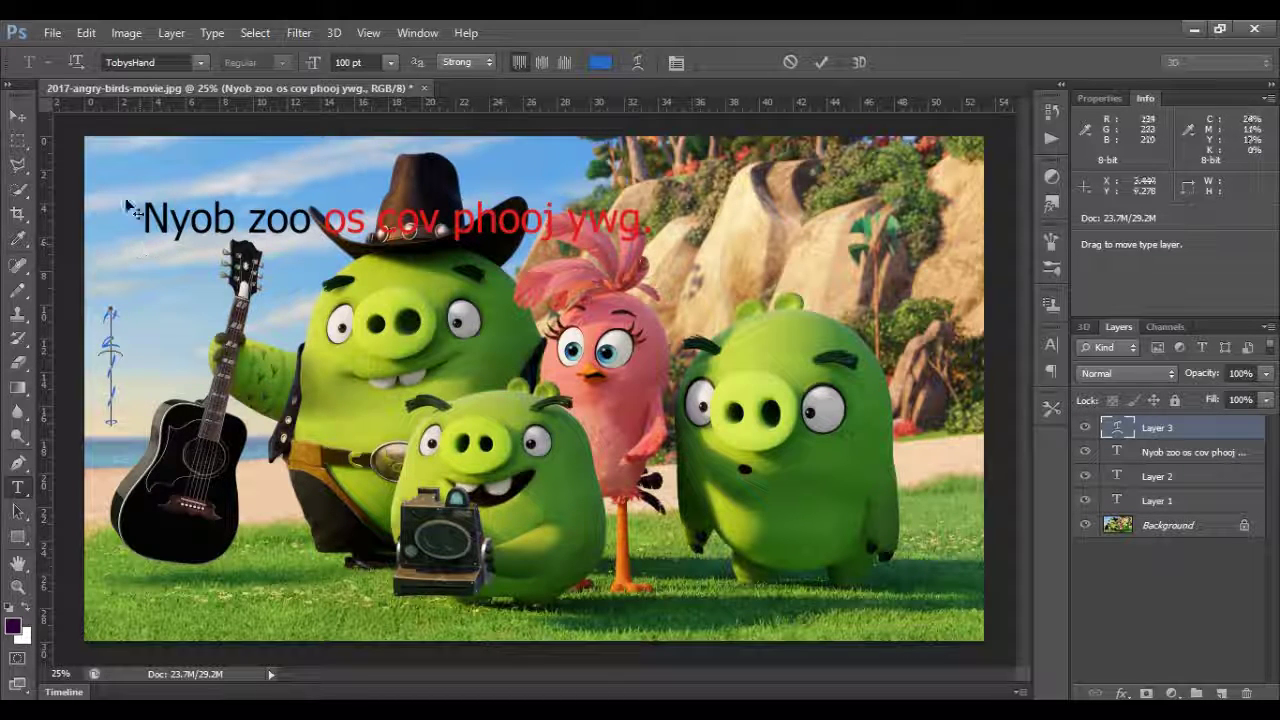
{"action": "left_click", "coordinate": [77, 62]}
{"action": "left_click", "coordinate": [77, 62]}
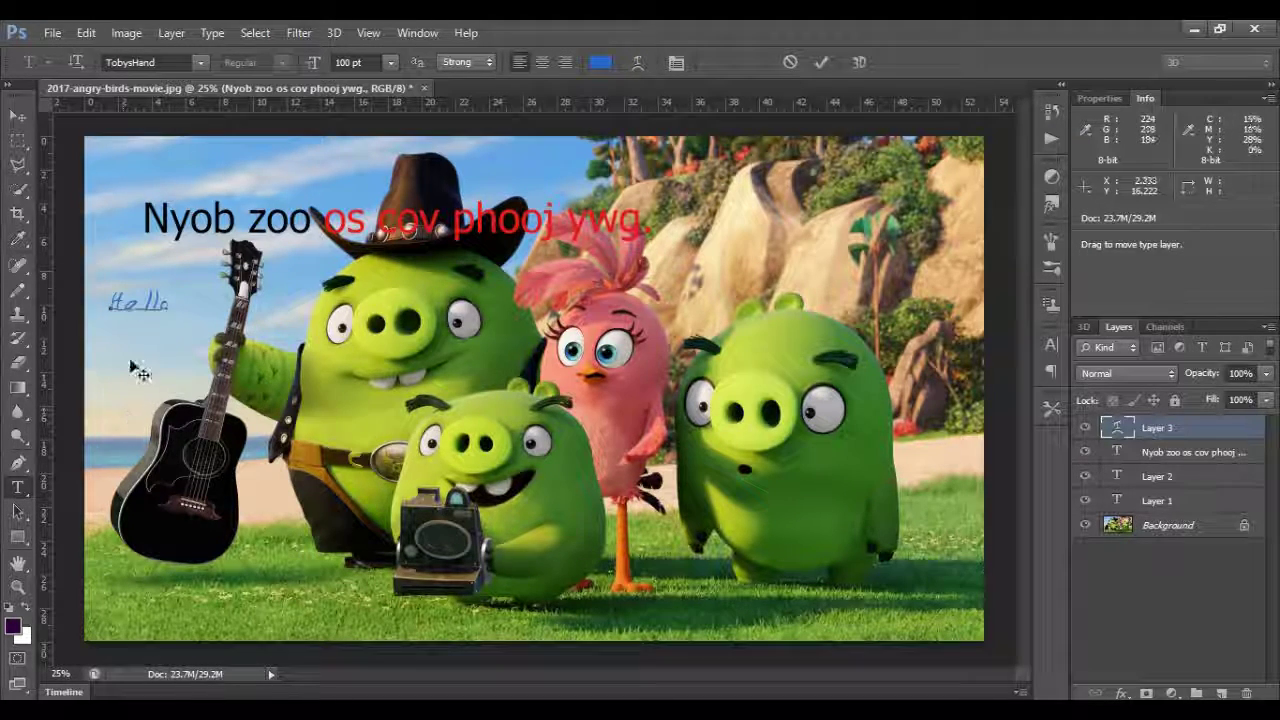